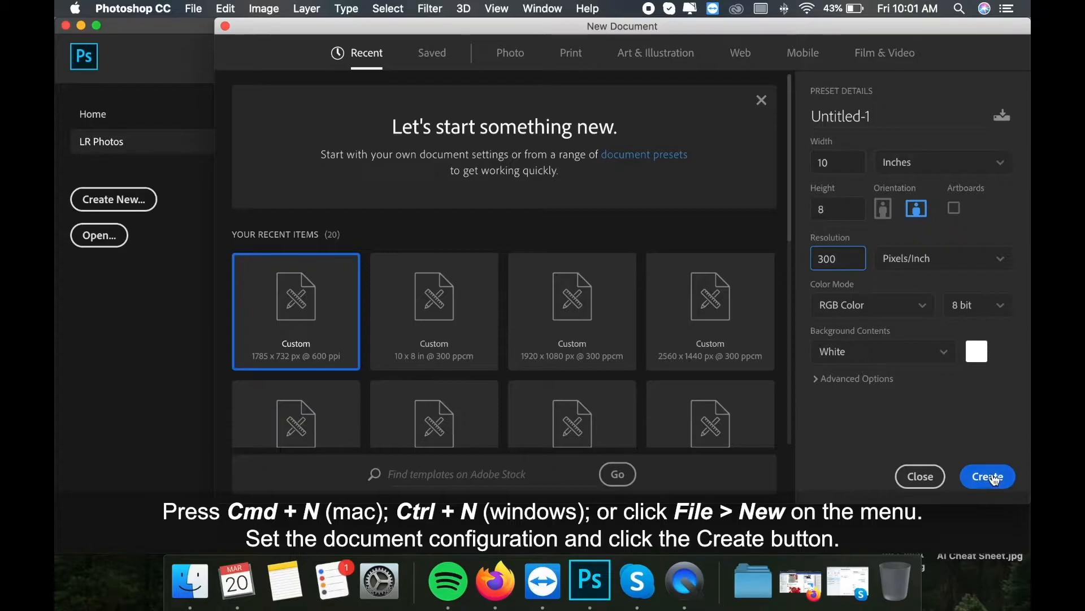
Step: Create a 10 × 8 inch landscape document at 300 pixels/inch in RGB Color with a white background
left_click(994, 479)
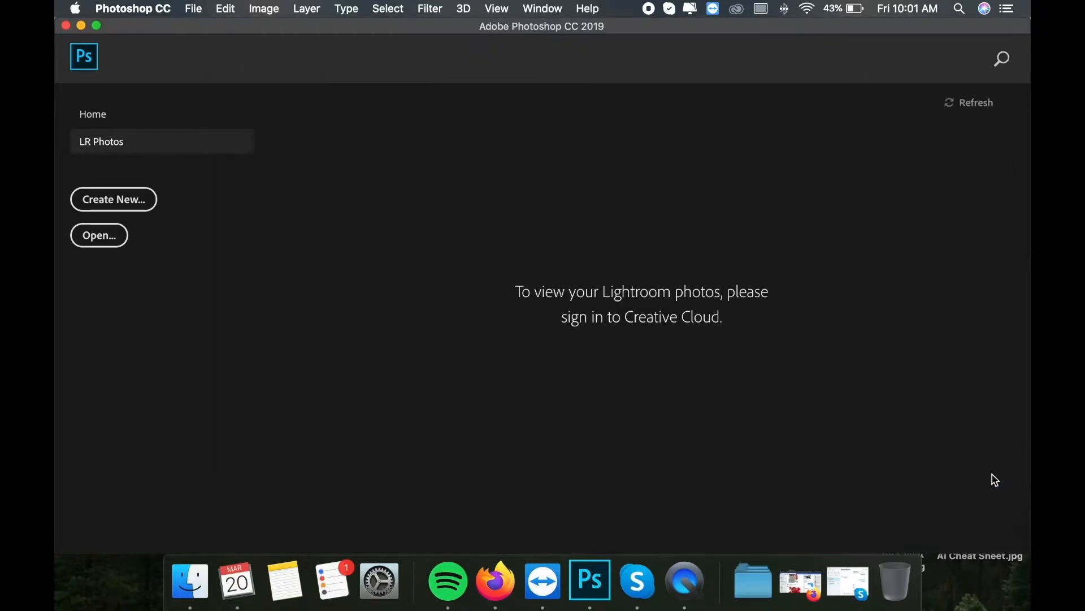
key("super+minus")
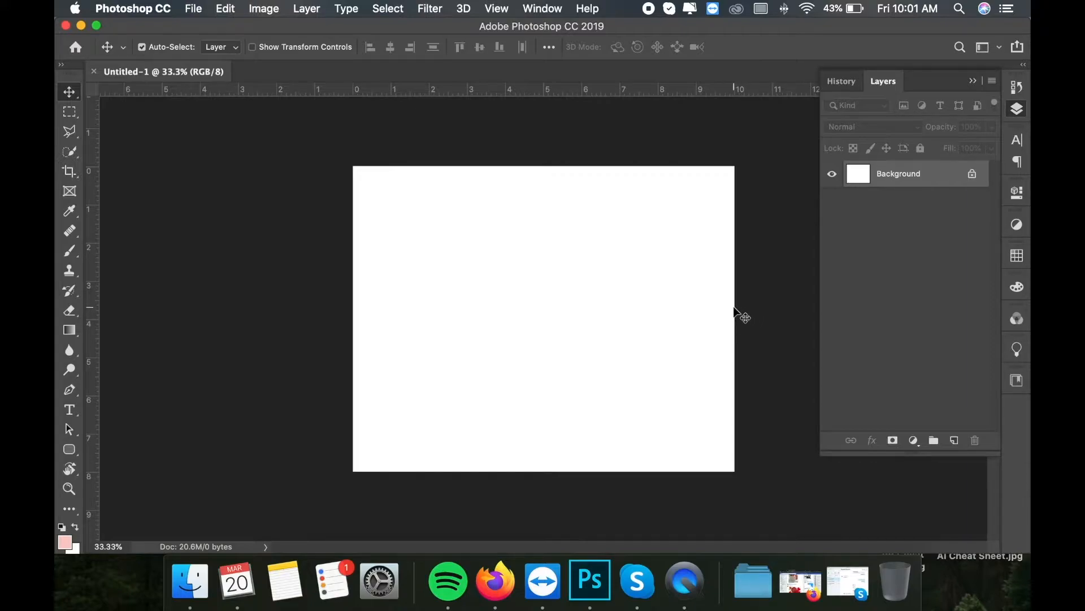
Step: Set the Type tool's font to raustila Regular
key("t")
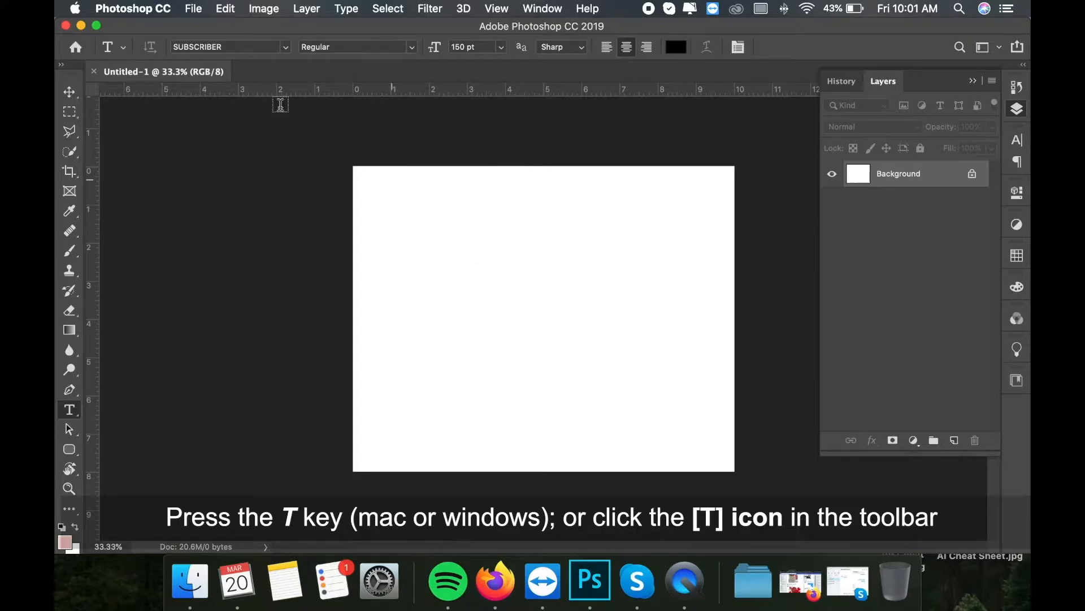
left_click(243, 45)
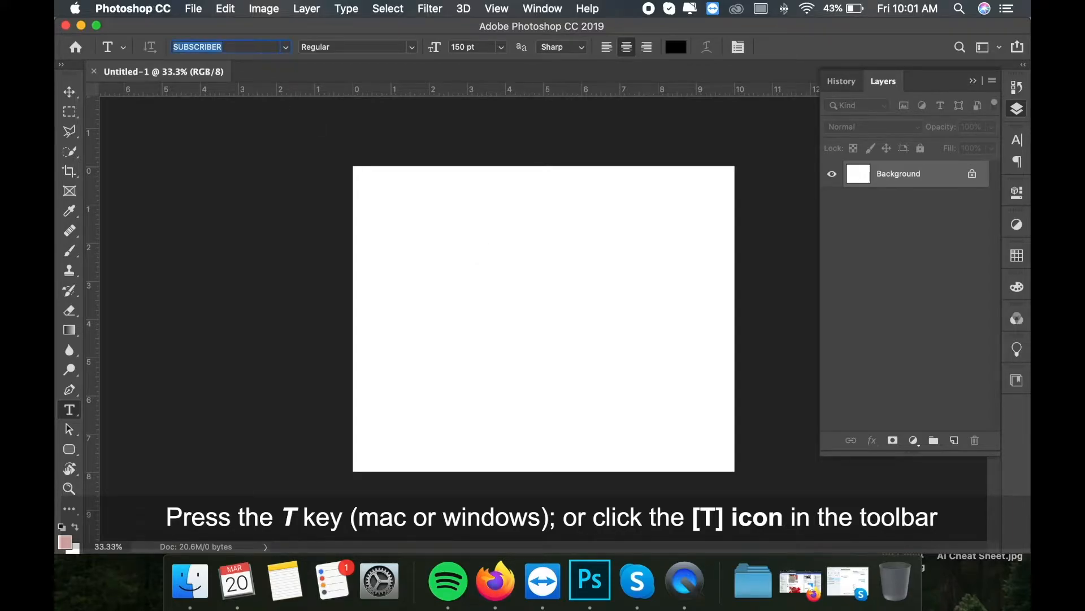
type("raustila")
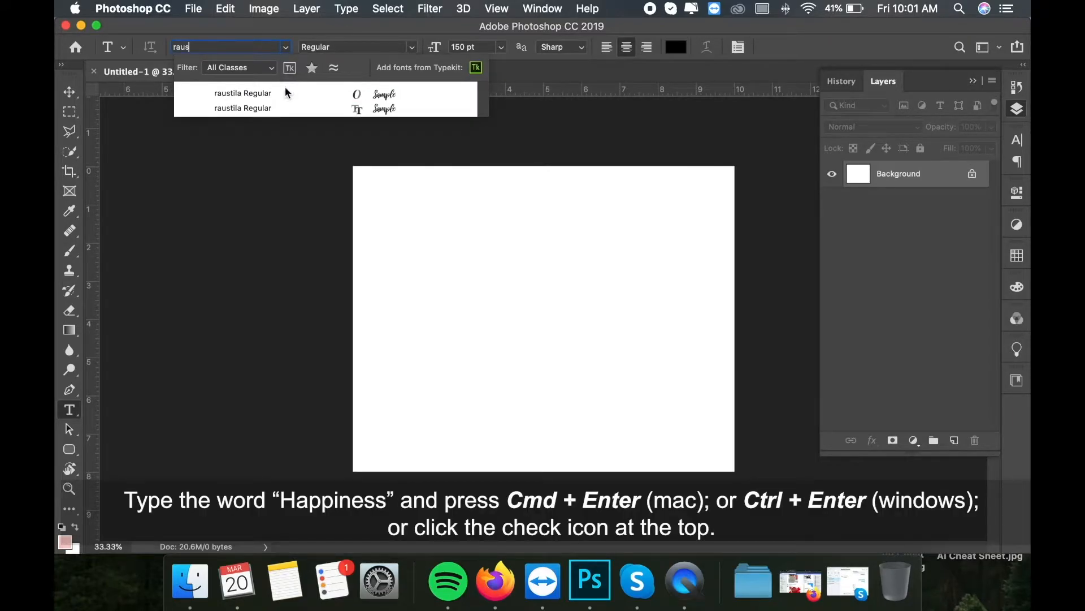
left_click(289, 91)
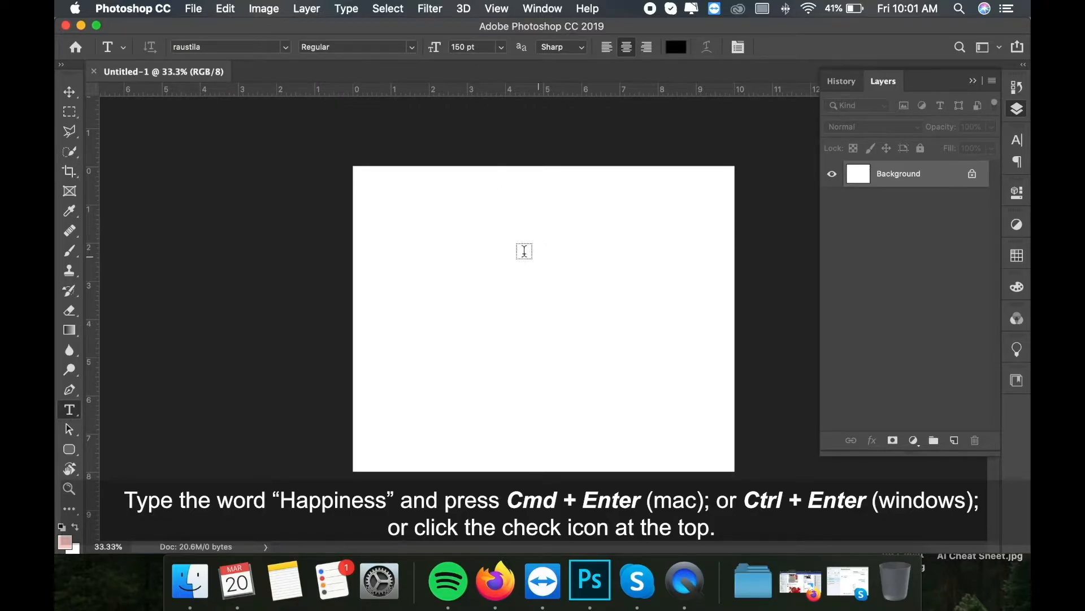
Step: Add the text "Happiness" in the upper part of the canvas and move it slightly lower
left_click(548, 253)
type("Hap")
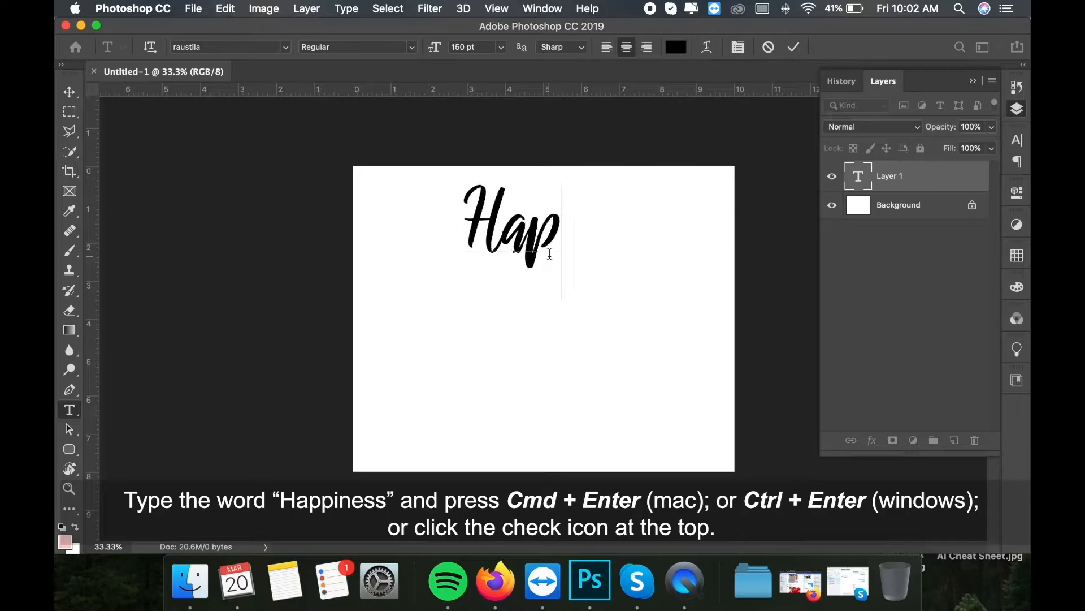
type("piness")
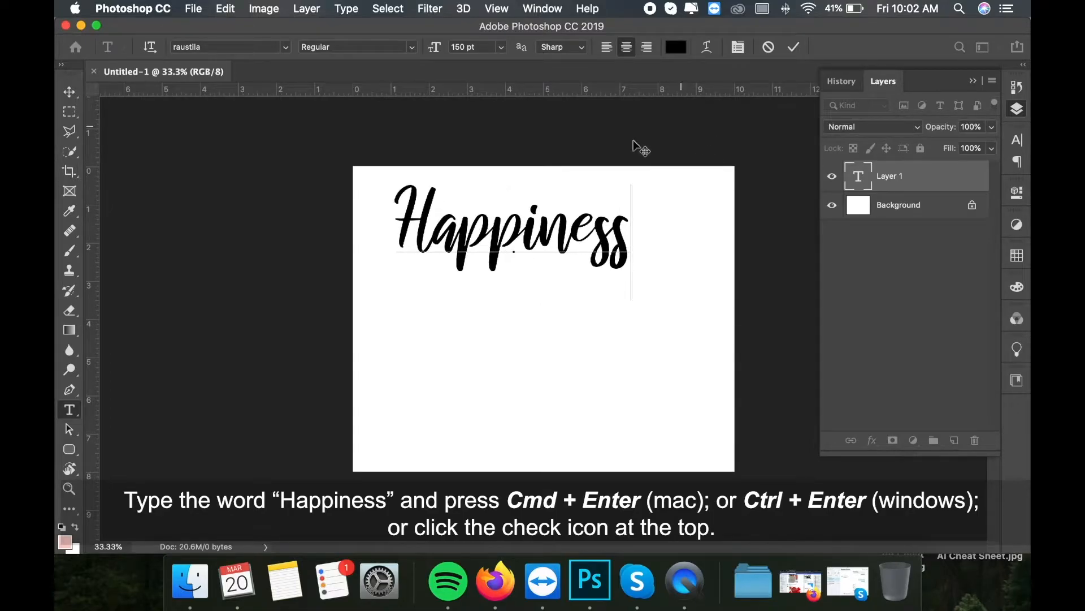
left_click(794, 47)
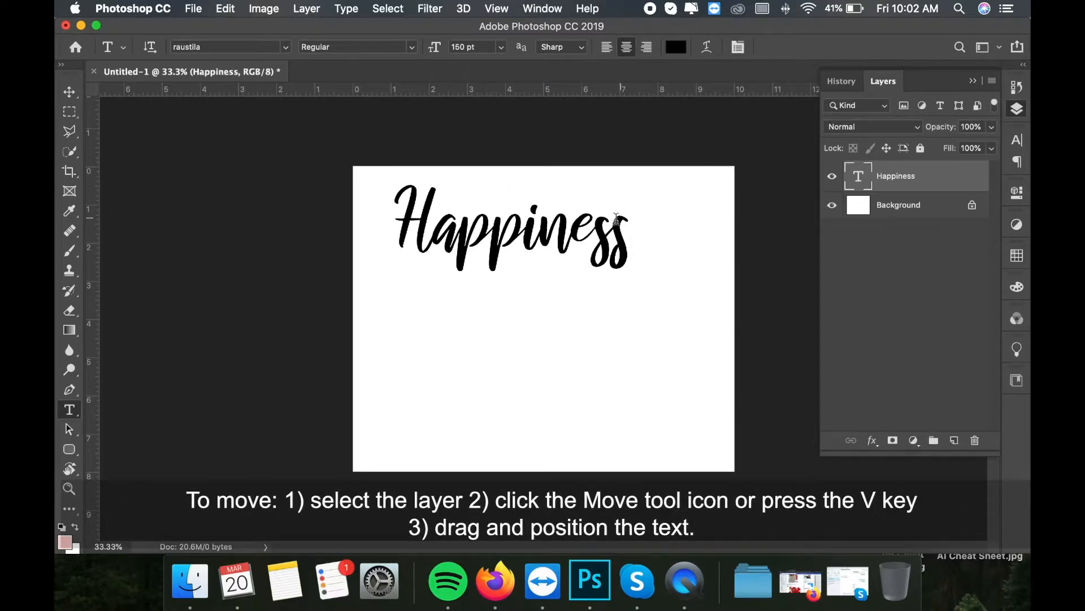
key("v")
left_click_drag(581, 236, 587, 271)
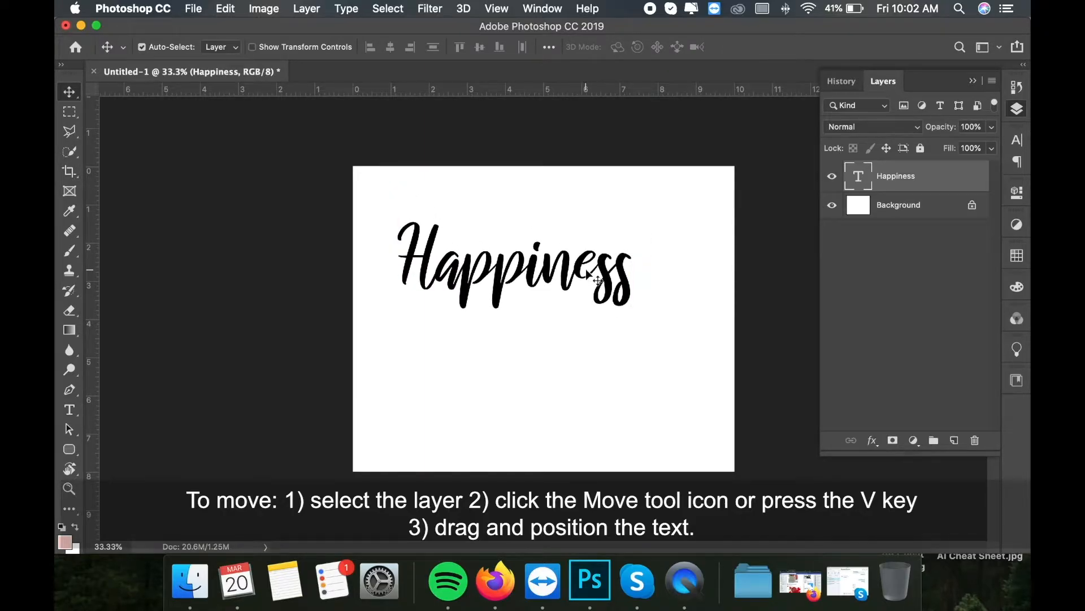
Step: Add a separate text "Choice" below "Happiness" and move it toward the canvas's lower right
key("t")
left_click(528, 353)
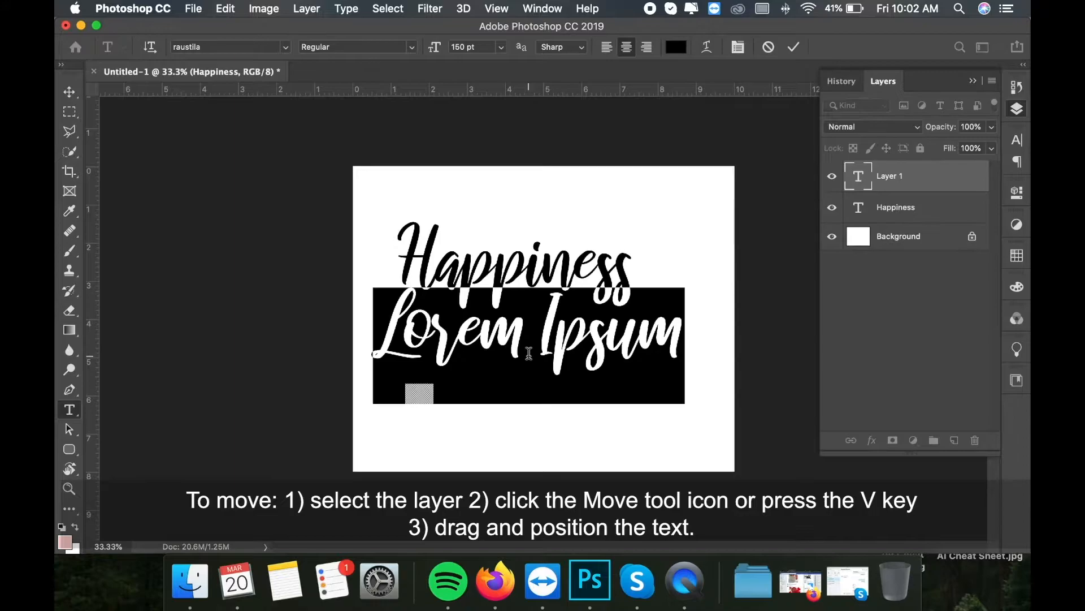
type("Choice")
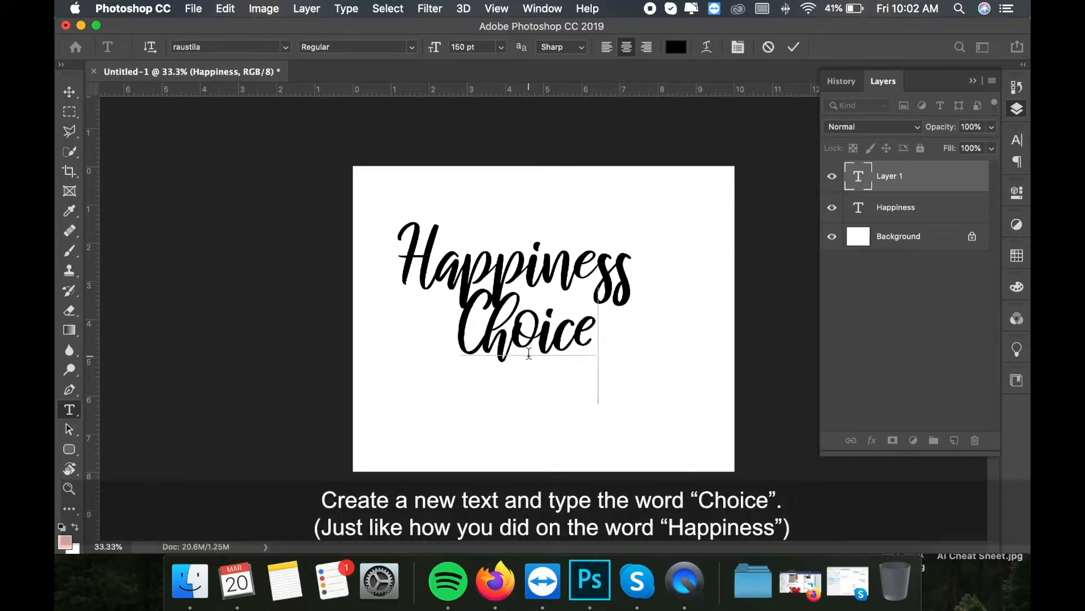
left_click(794, 47)
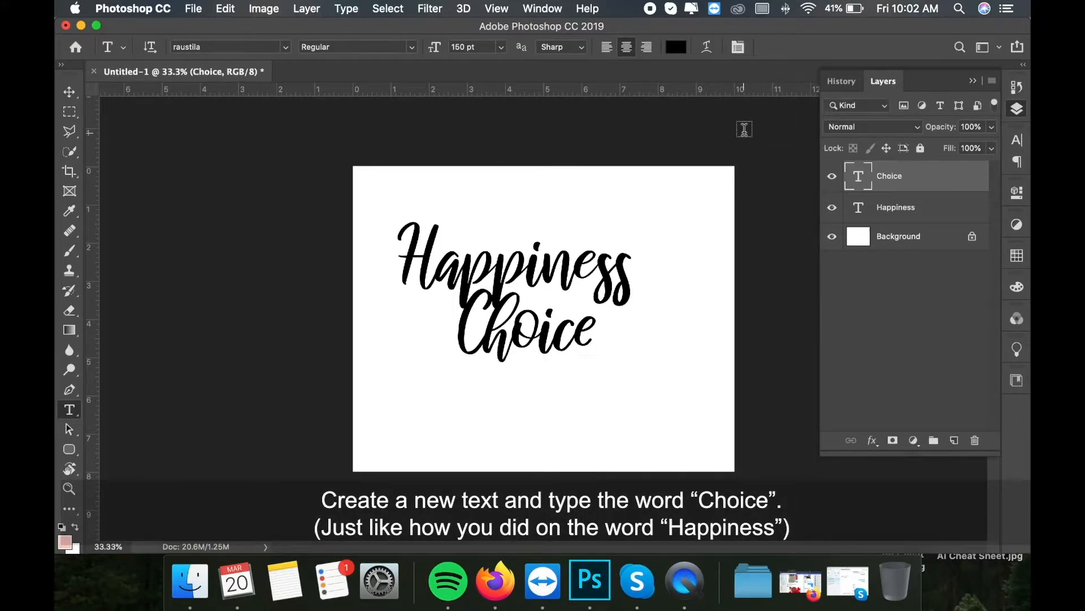
key("v")
left_click_drag(546, 346, 598, 374)
Step: With the Background layer selected, change the Type tool's font to SUBSCRIBER Regular
key("t")
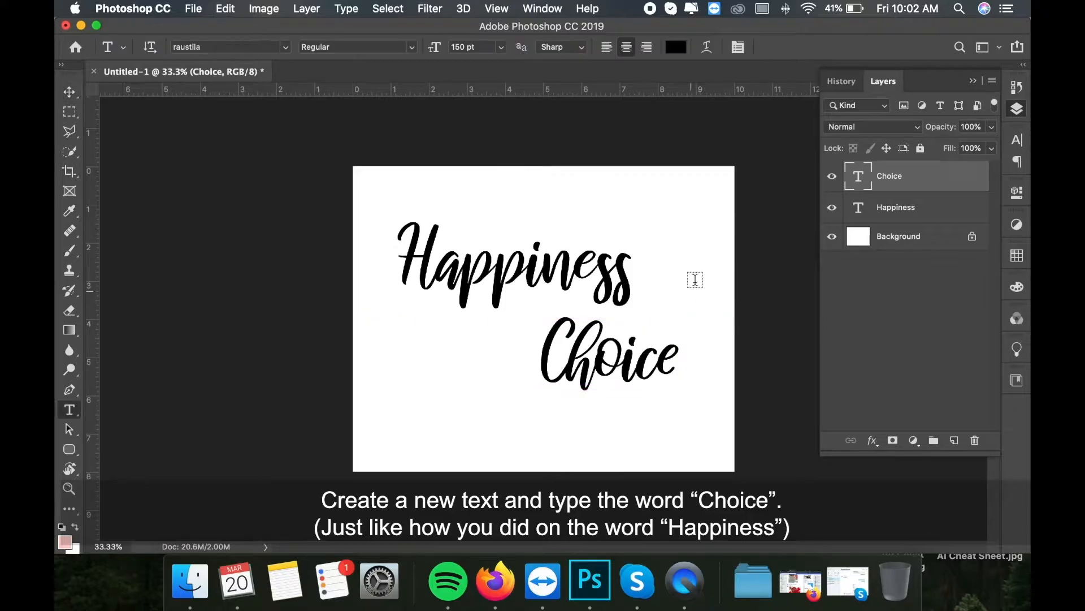
left_click(904, 238)
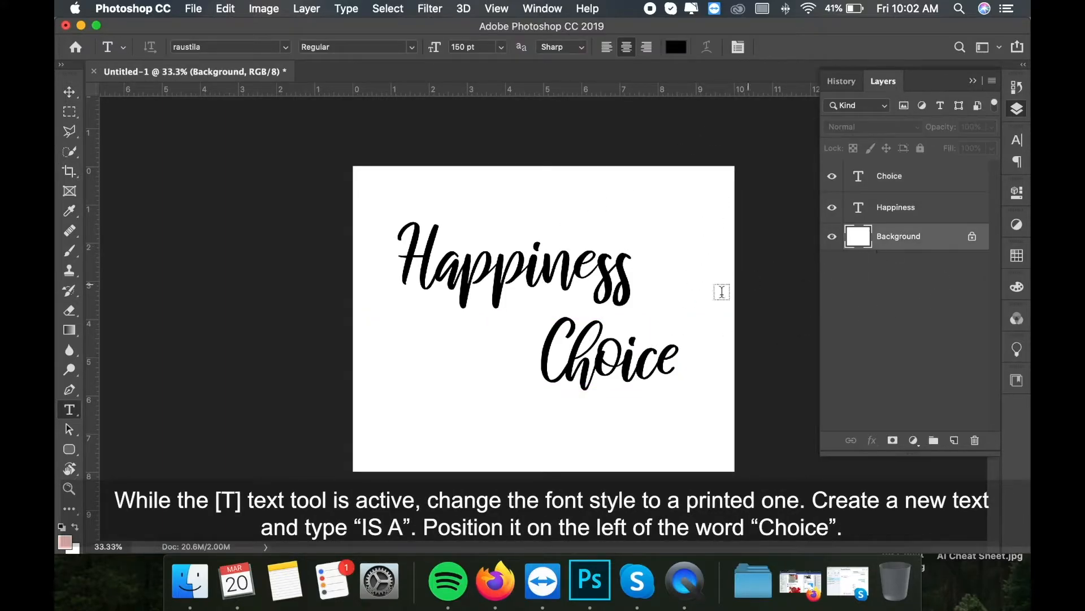
double_click(226, 46)
type("sub")
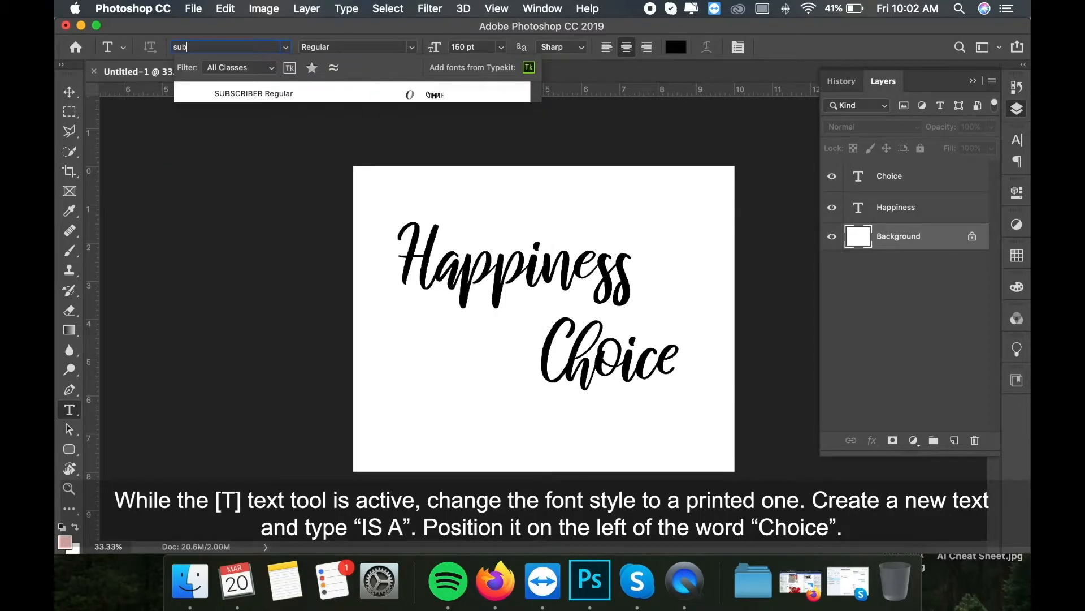
left_click(293, 101)
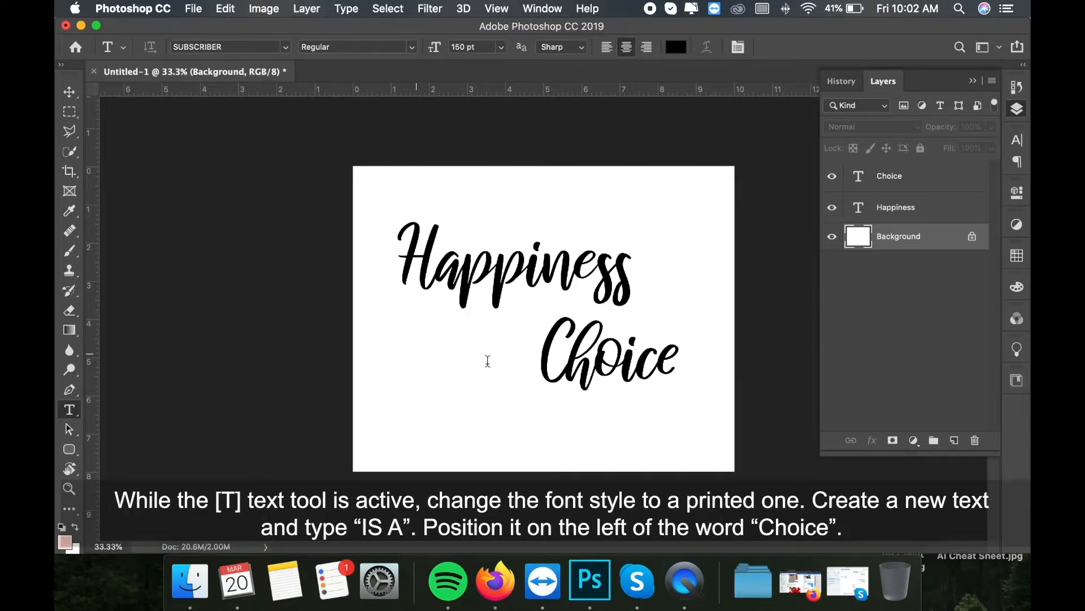
Step: Add the text "IS A" and position it just left of "Choice"
left_click(536, 360)
type("IS A")
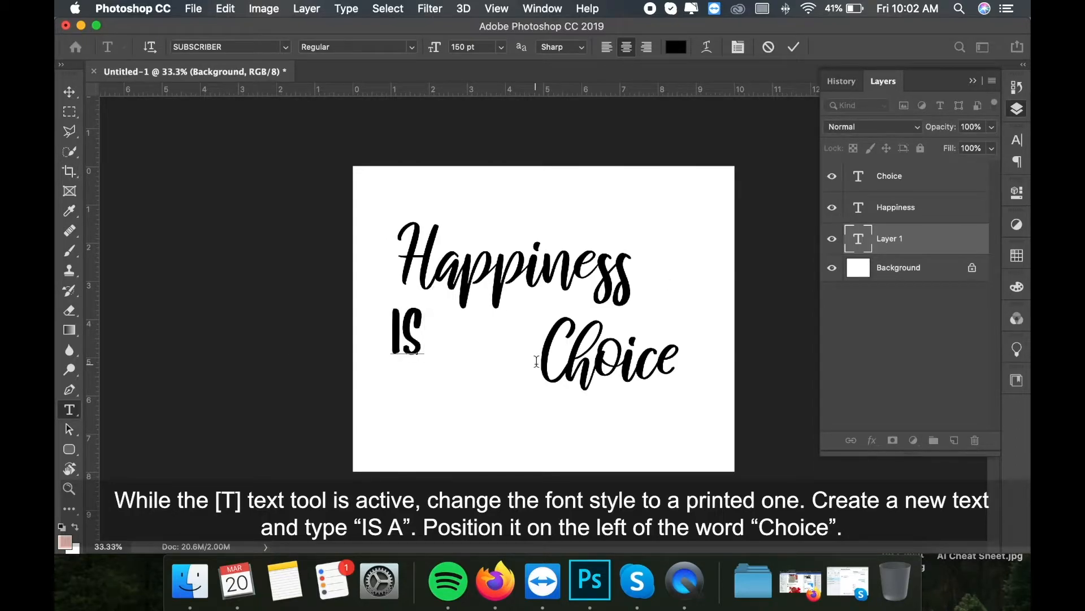
key("Escape")
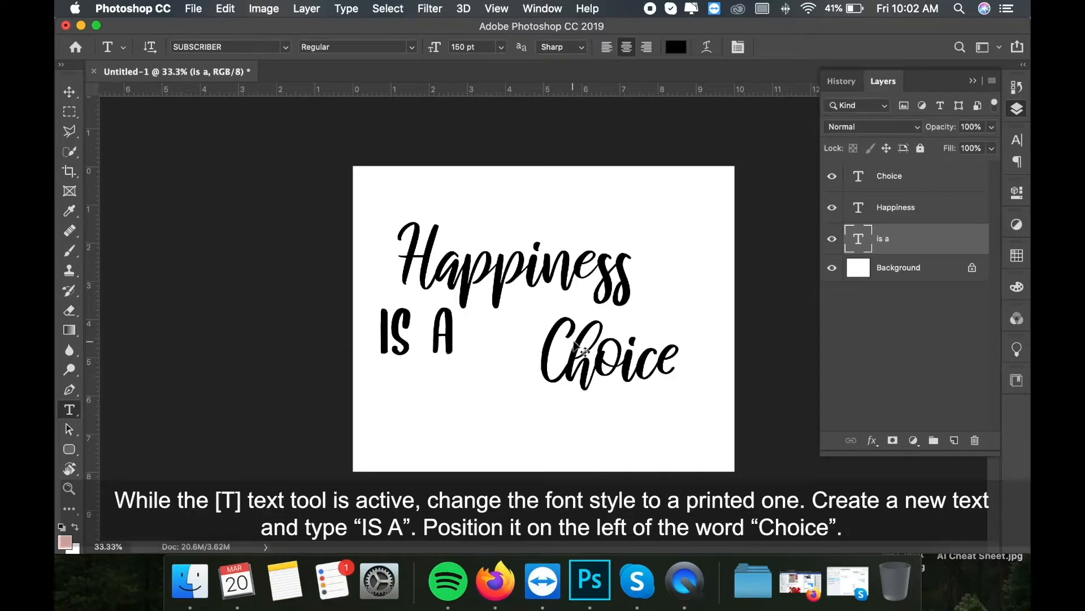
key("v")
left_click_drag(449, 333, 498, 355)
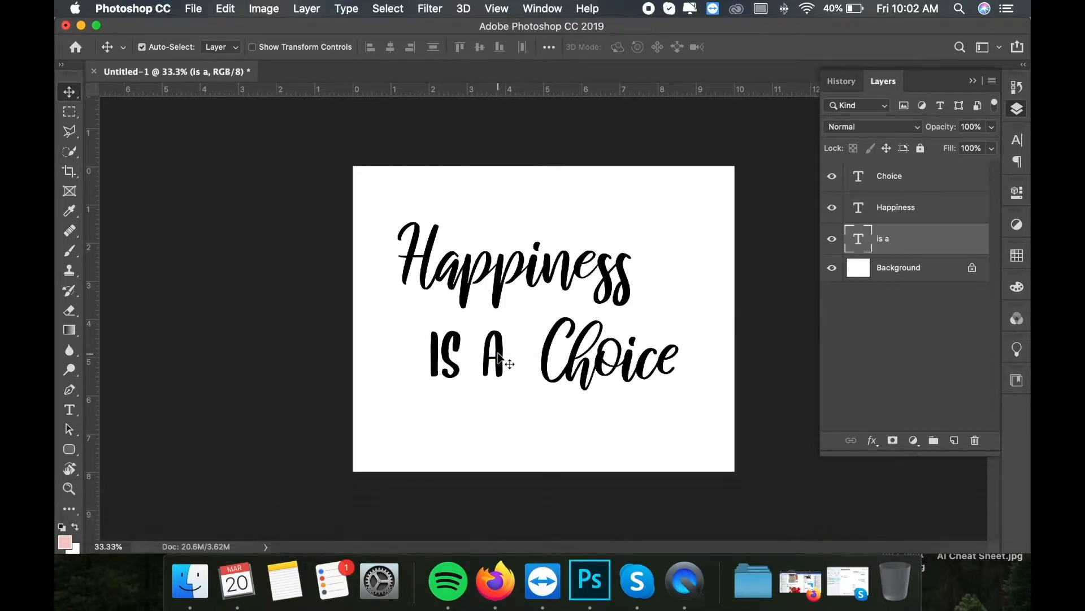
Step: Move the Happiness layer above the Choice layer in the layer stack
left_click(717, 255)
left_click(914, 212)
left_click_drag(914, 212, 914, 171)
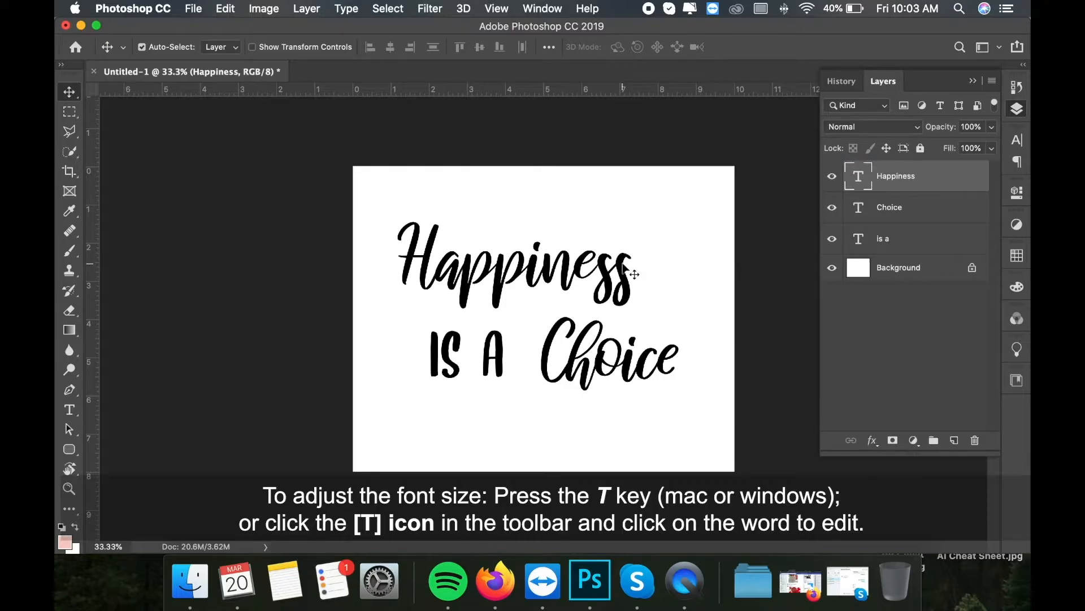
Step: Set the "Happiness" text to 200 pt and shift it right to center it in the upper canvas
key("t")
left_click(585, 275)
key("super+a")
left_click(477, 50)
type("200")
key("Return")
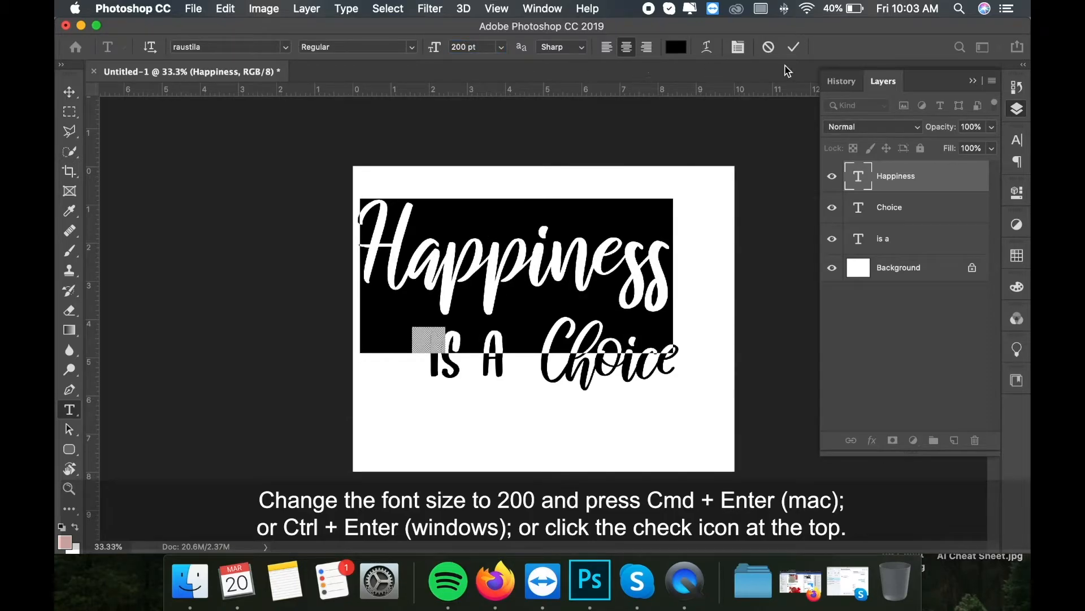
left_click(794, 47)
key("v")
left_click_drag(515, 269, 544, 276)
Step: Set the font size of the "Choice" text to 200 pt
double_click(584, 381)
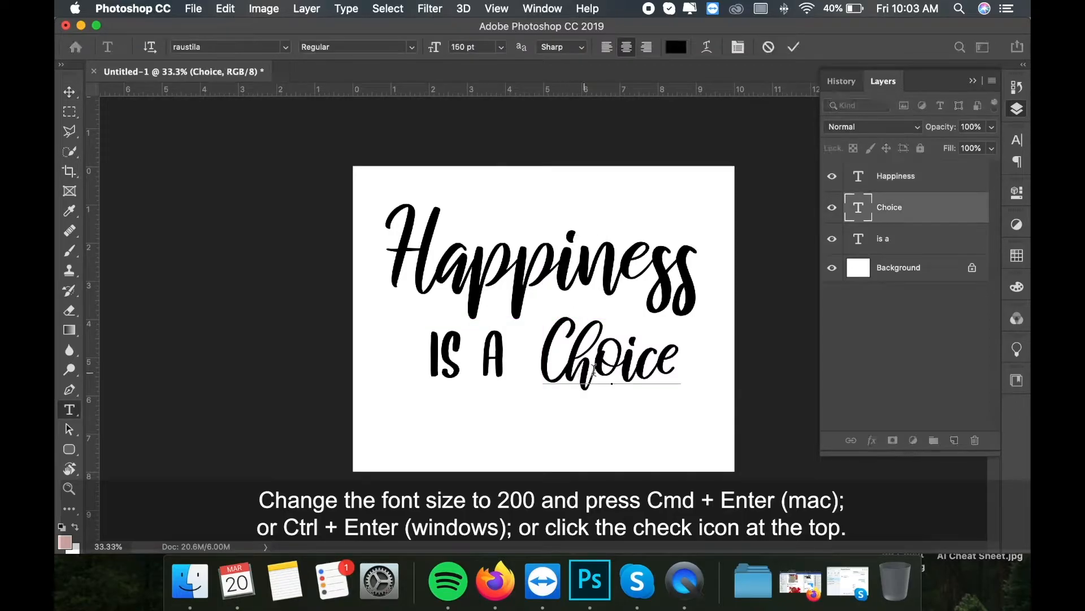
left_click(470, 47)
type("200")
key("Return")
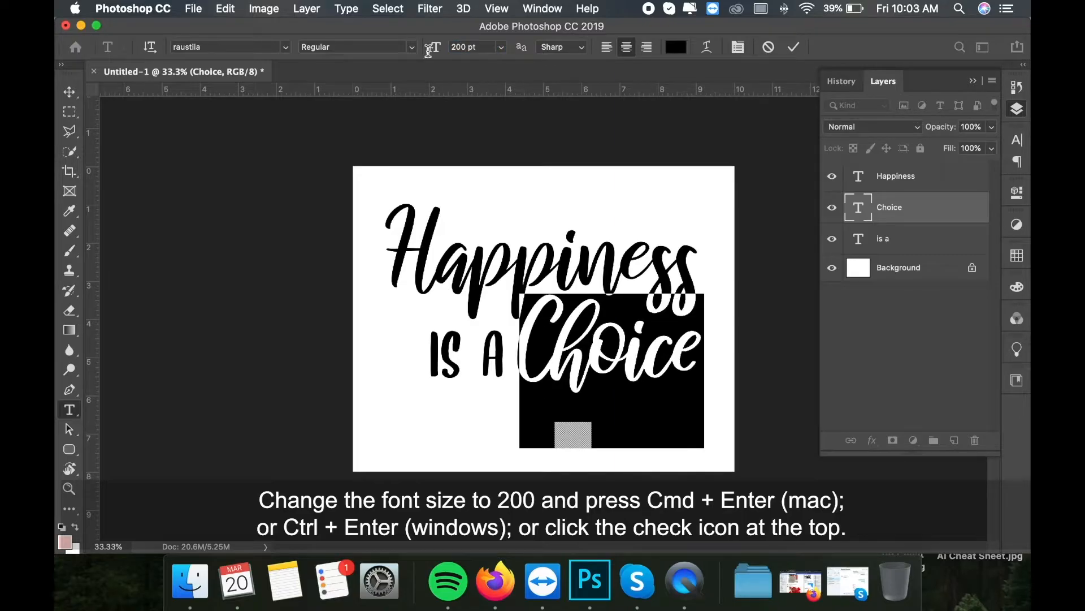
left_click(794, 47)
Step: Move "Choice" down and left clear of "Happiness", and shift "IS A" down and left to sit beside it
key("v")
left_click_drag(676, 354, 645, 389)
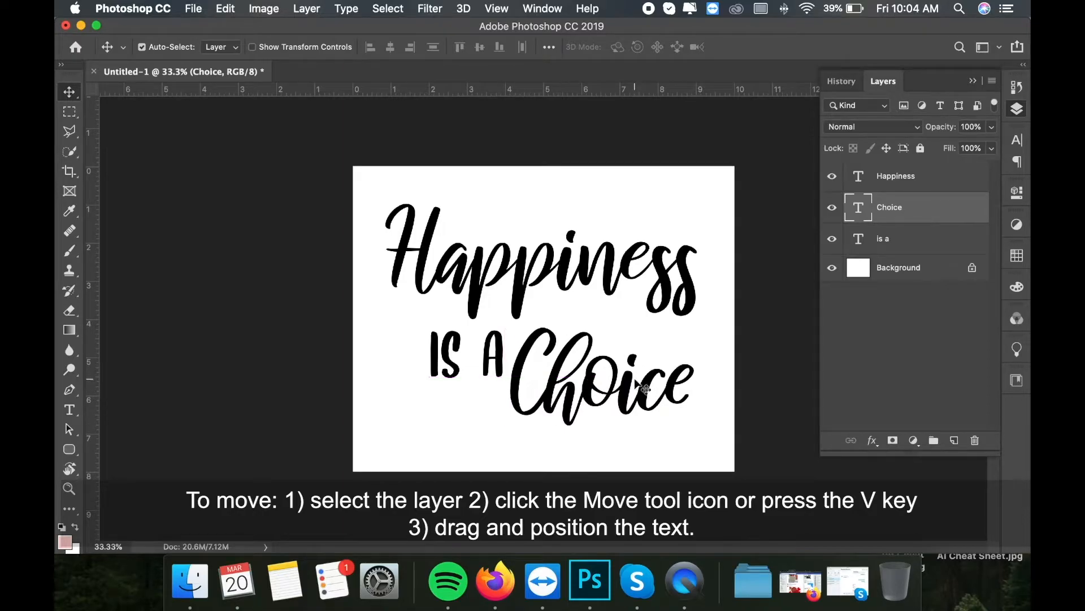
left_click(931, 246)
left_click_drag(493, 364, 476, 368)
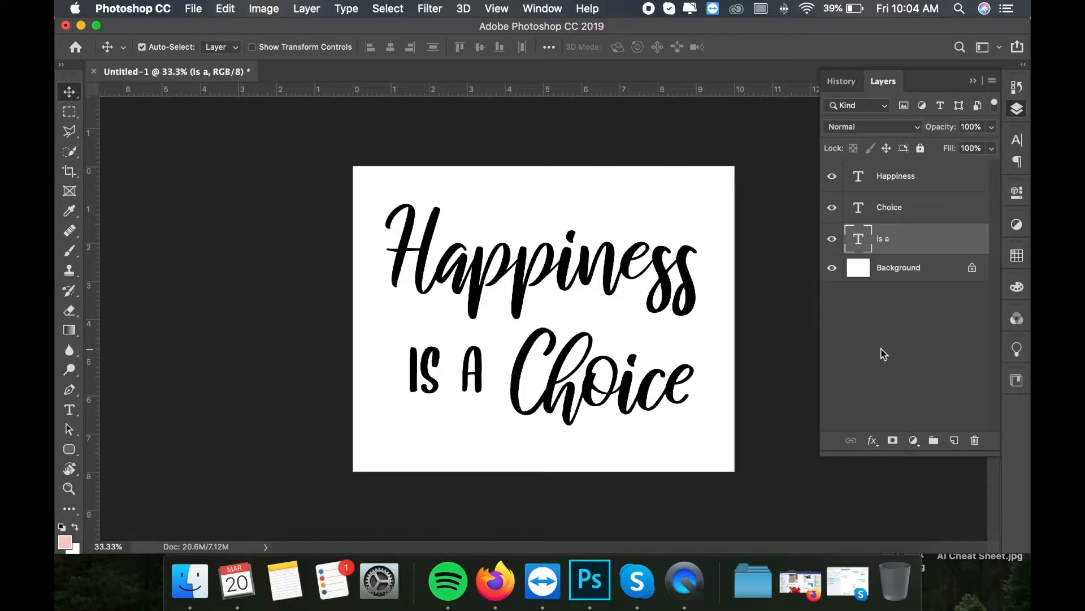
Step: Group the Happiness and Choice layers and name the group "cursive"
left_click(927, 206)
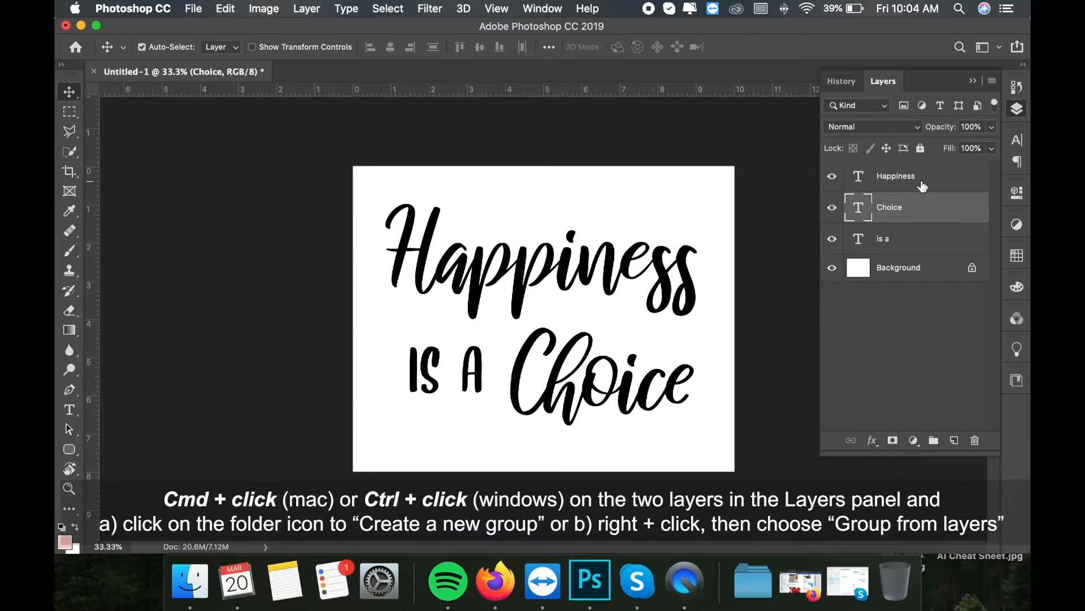
left_click(922, 187, "super")
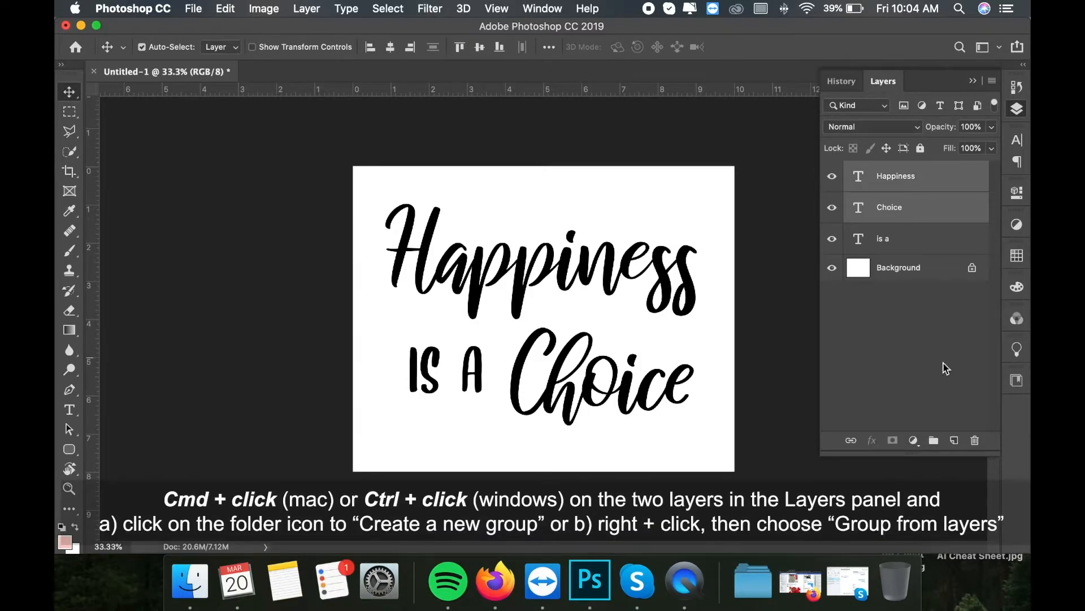
left_click(935, 440)
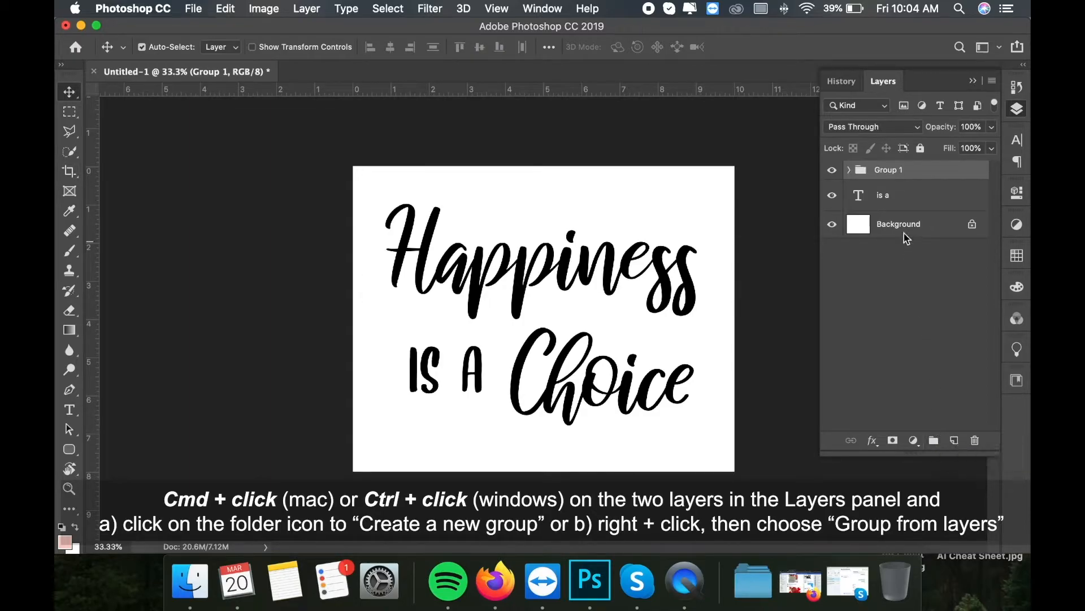
left_click(894, 202)
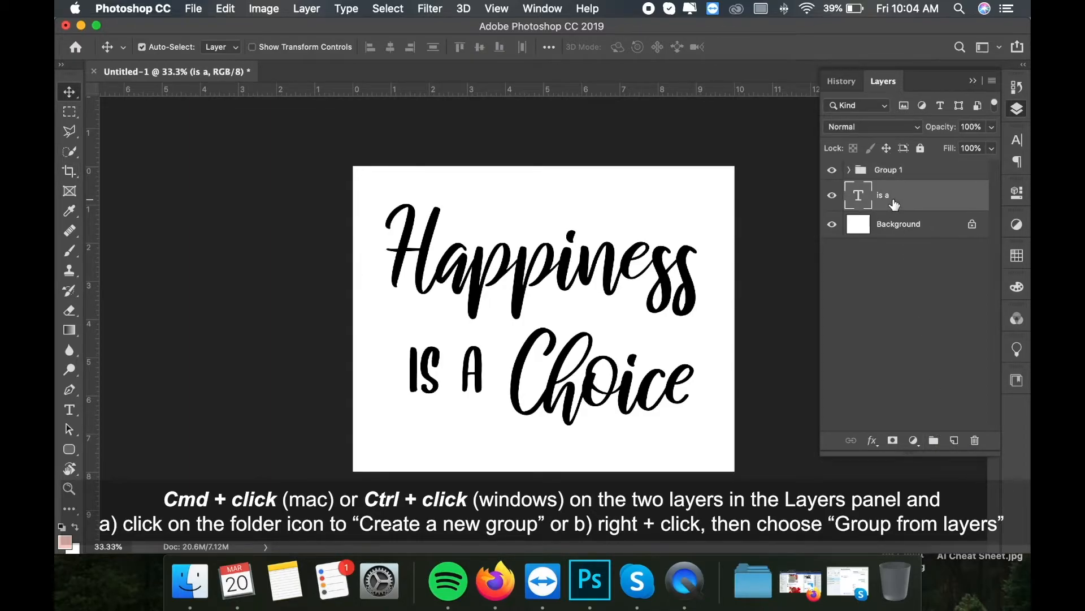
double_click(885, 170)
type("cursive")
key("Return")
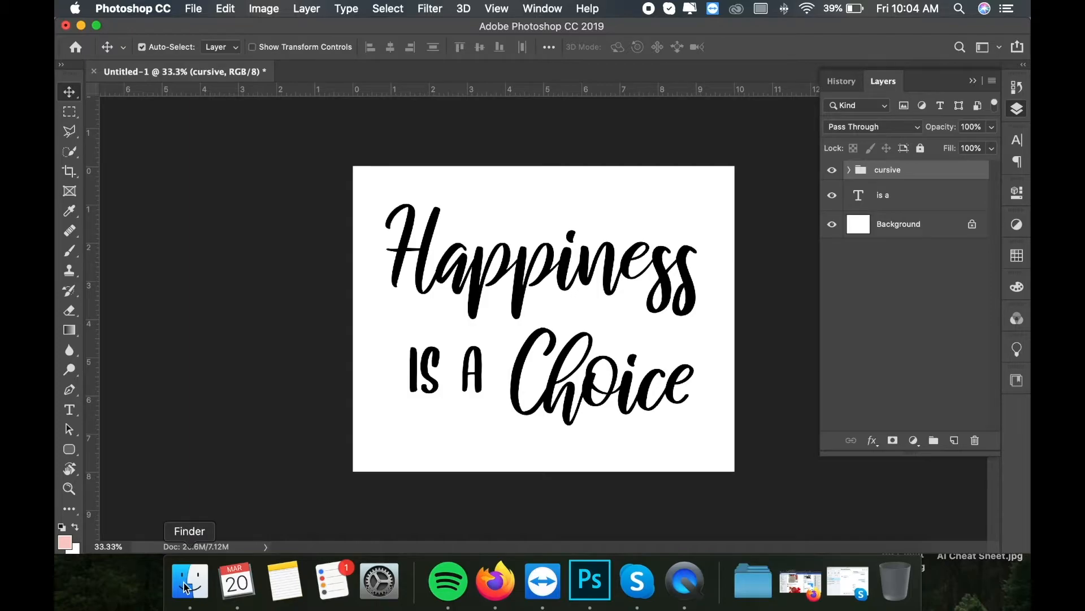
Step: Switch to Finder, preview watercolor texture scan.png and place it in the Photoshop document above the cursive group
key("super+Tab")
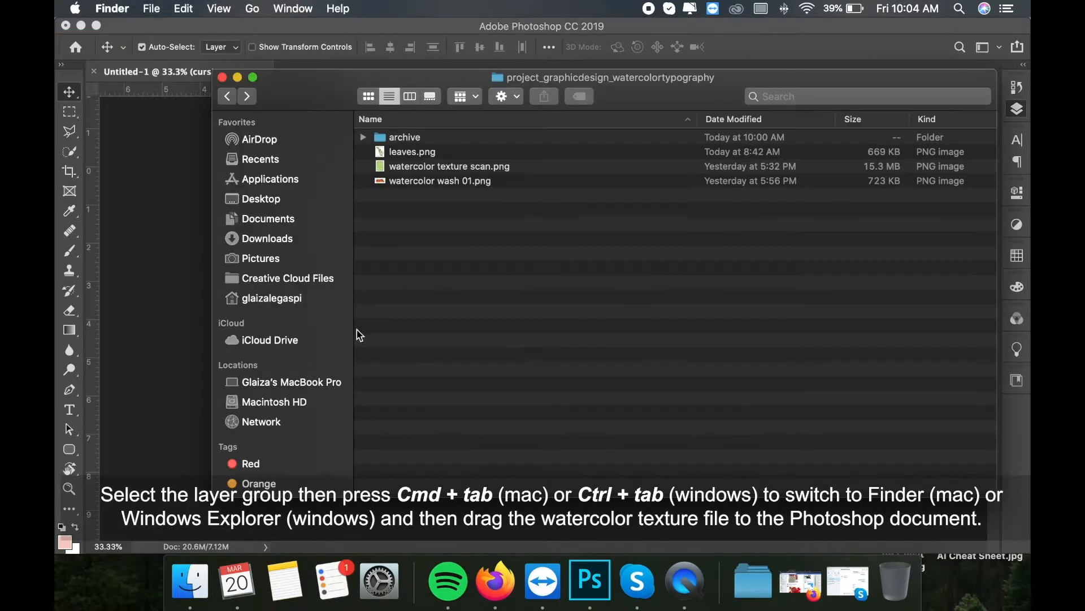
left_click(445, 170)
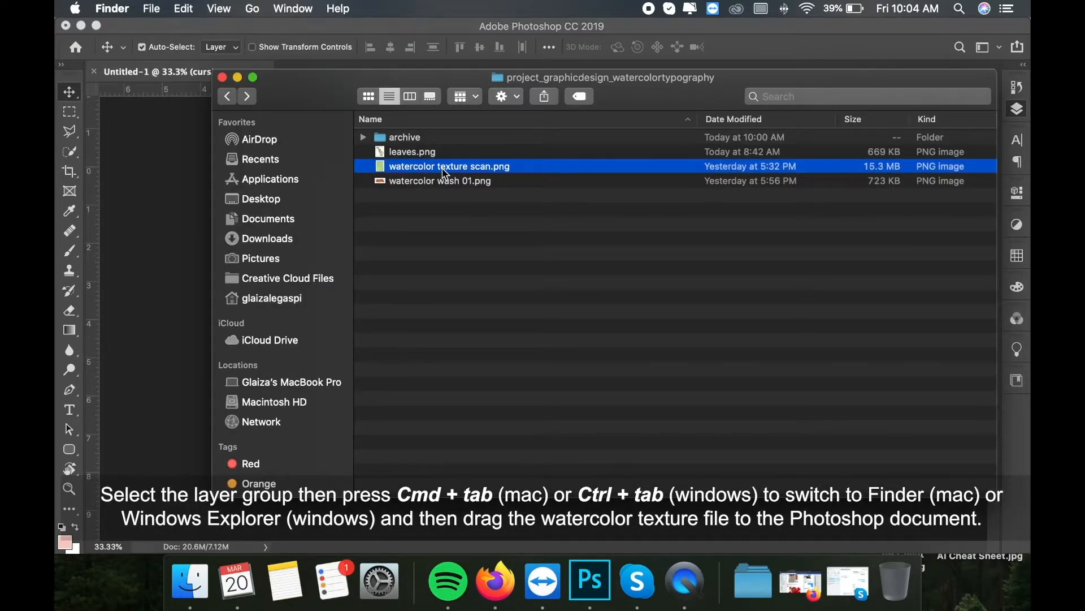
key("space")
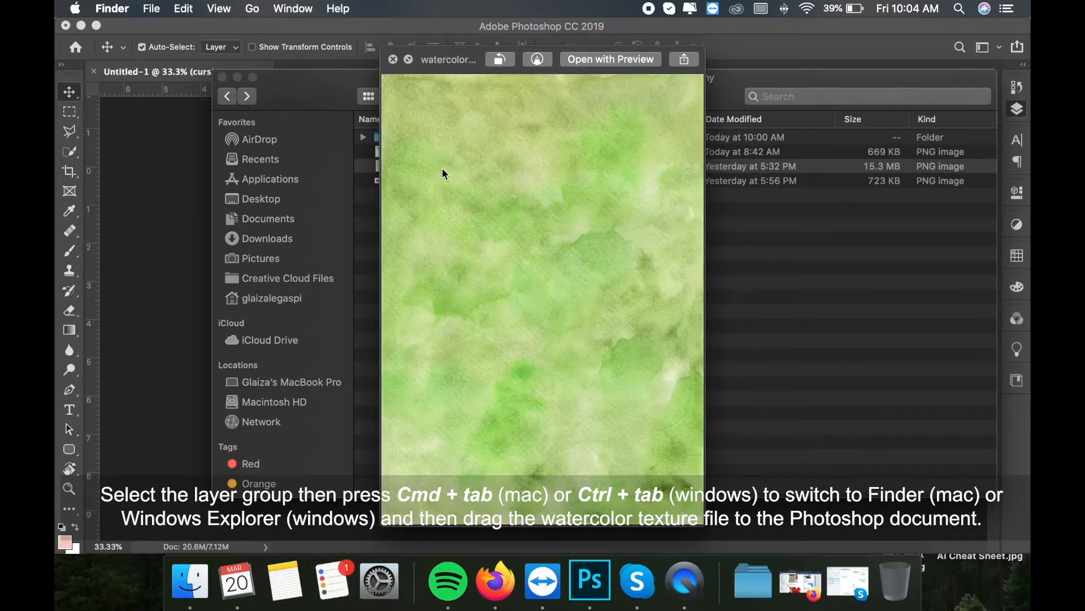
key("space")
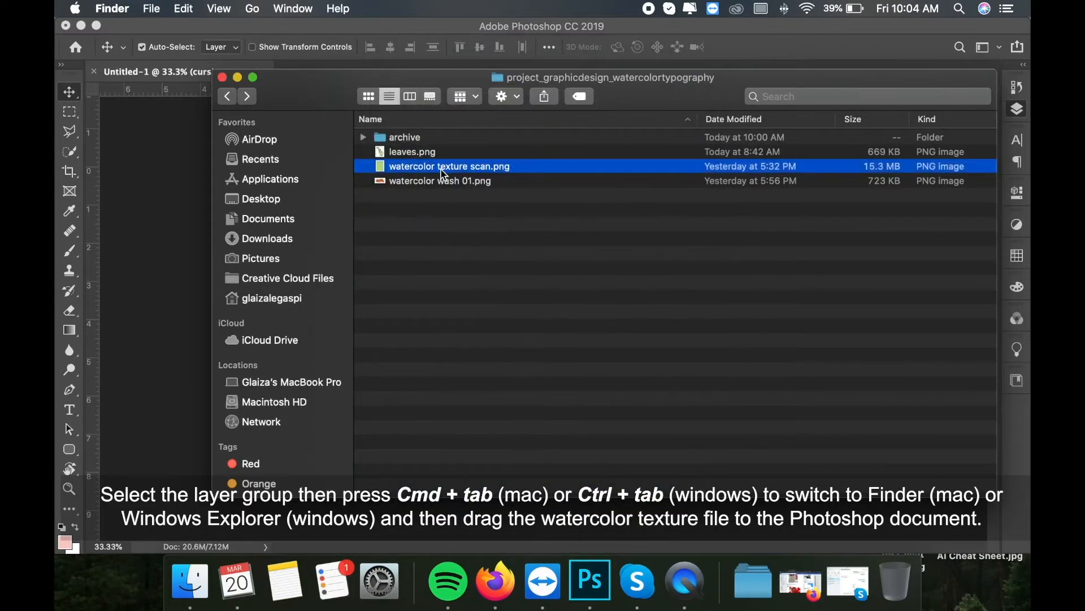
left_click_drag(424, 168, 471, 235)
key("super+Tab")
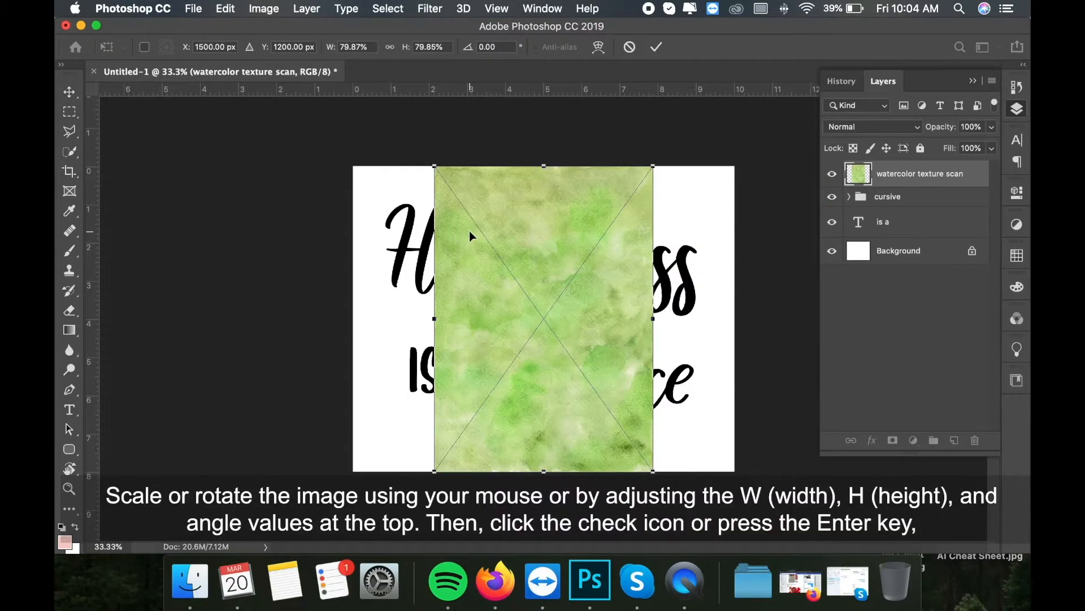
Step: Rotate the watercolor texture to landscape, scale it to cover both cursive words, and clip it to the cursive group
left_click_drag(674, 305, 551, 184)
left_click_drag(392, 207, 366, 187)
left_click_drag(717, 433, 708, 435)
mouse_move(539, 437)
left_mouse_down()
mouse_move(547, 420)
mouse_move(545, 432)
left_mouse_up()
key("Return")
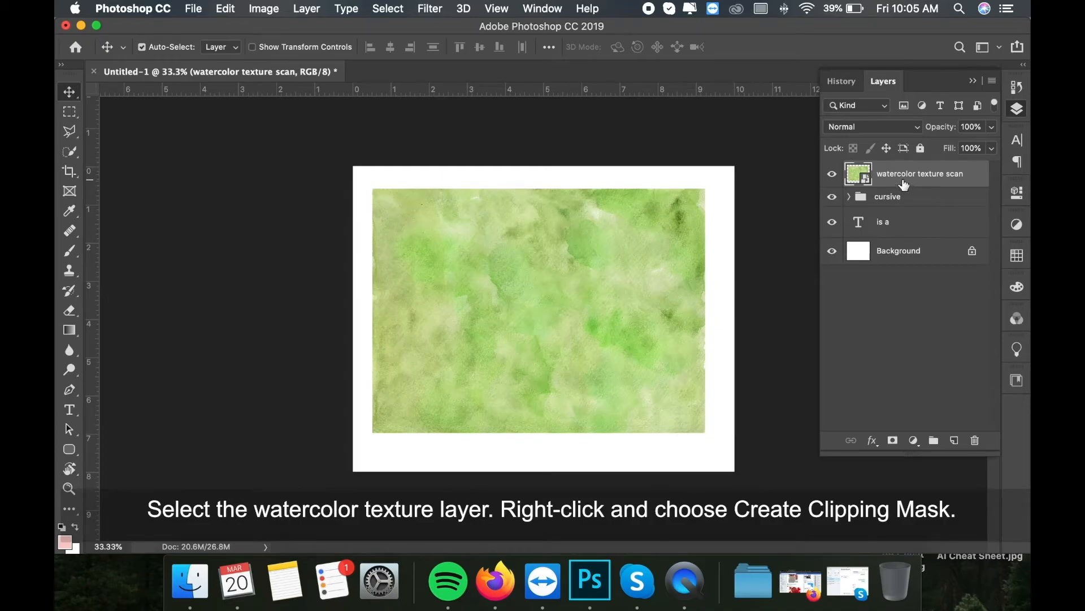
right_click(903, 182)
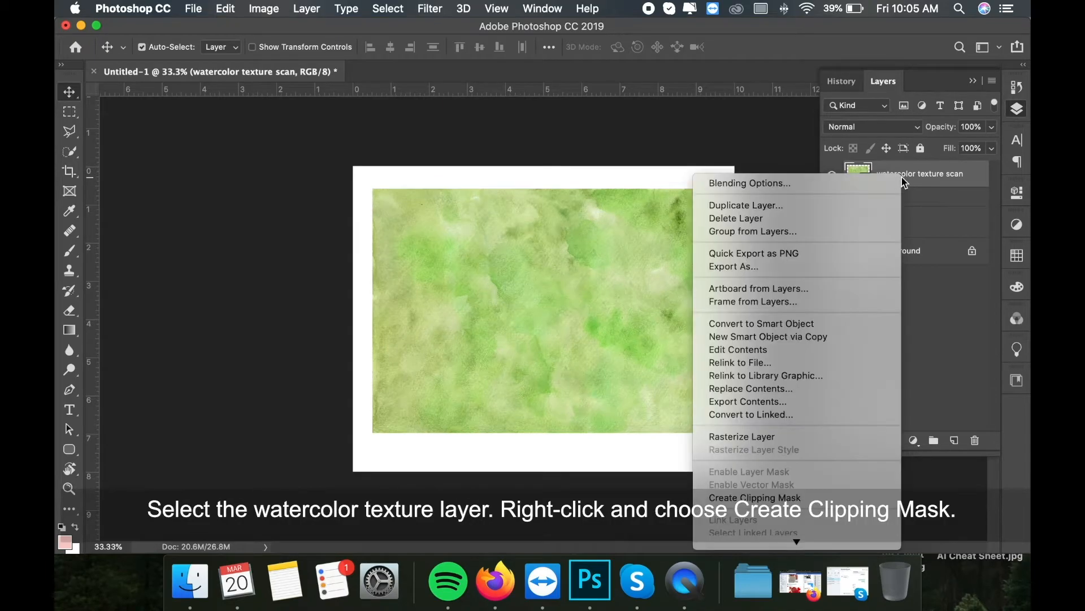
left_click(769, 496)
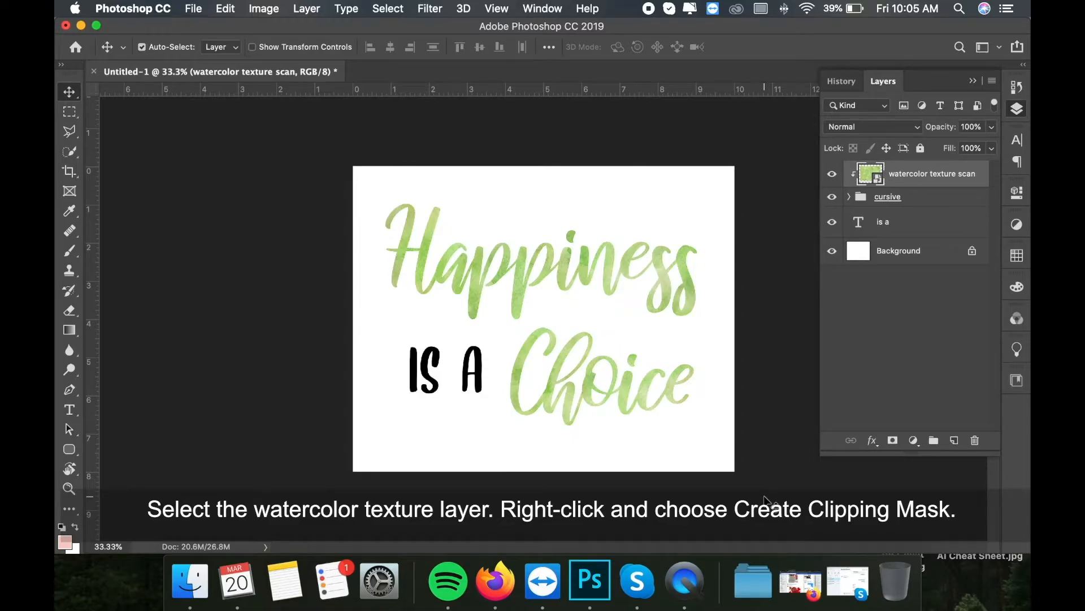
Step: Preview watercolor wash 01.png in Finder and place it in the Photoshop document directly above the "is a" text layer
left_click(888, 229)
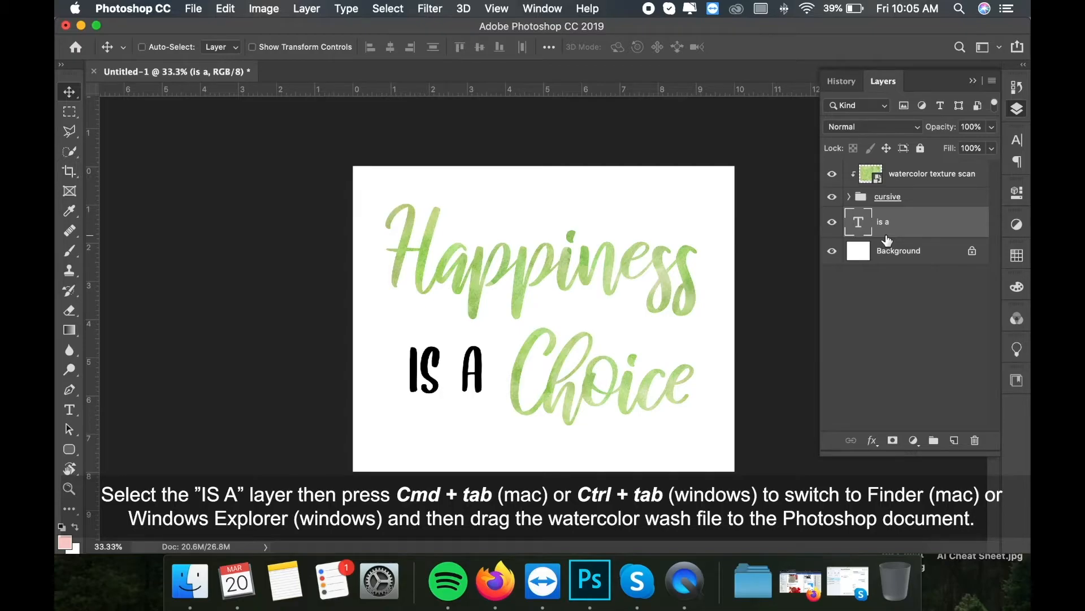
key("super+Tab")
left_click(477, 180)
key("space")
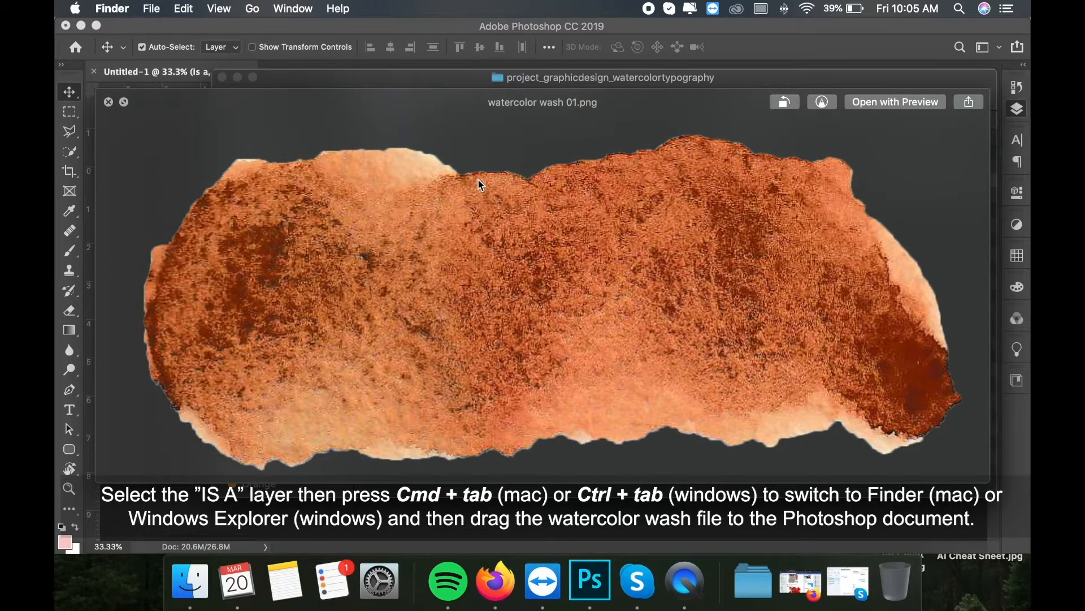
key("space")
left_click_drag(428, 186, 450, 328)
key("super+Tab")
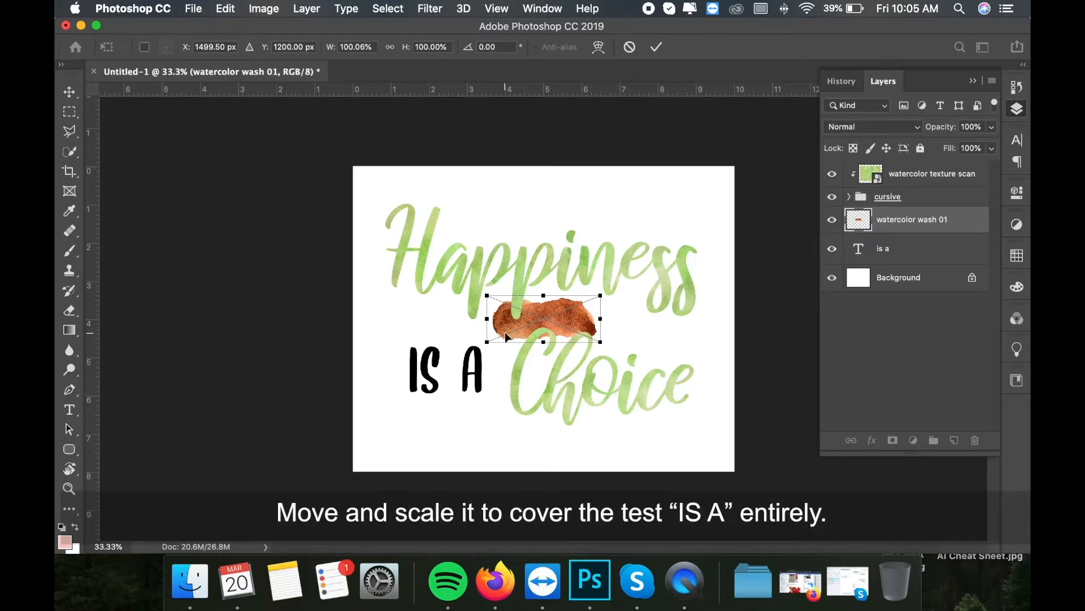
Step: Move and scale the watercolor wash to cover "IS A" entirely, and clip it to that text layer
left_click_drag(538, 329, 561, 408)
left_click_drag(506, 375, 455, 376)
key("Return")
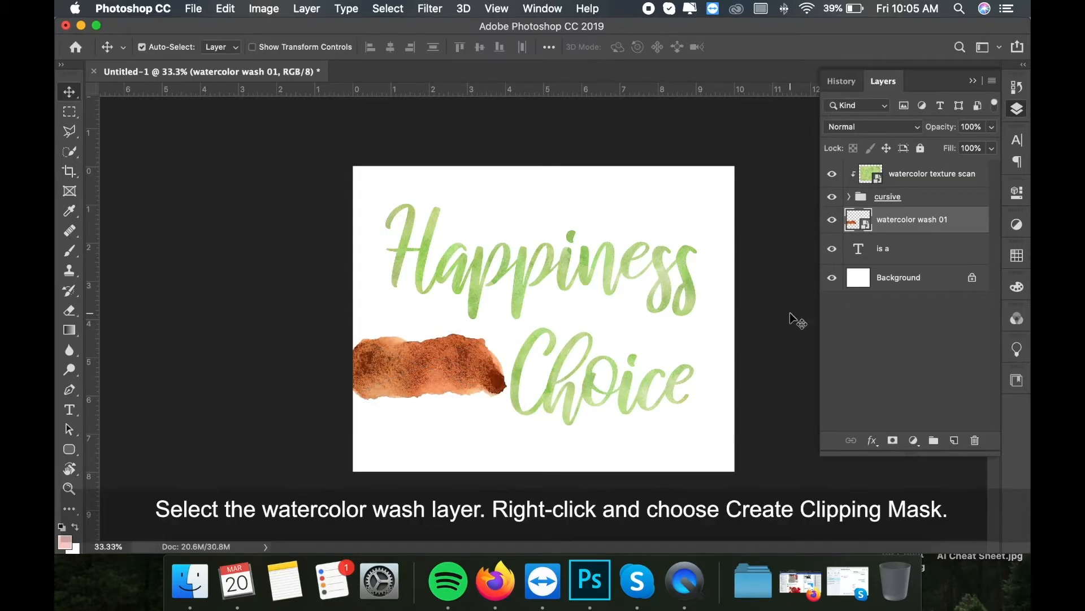
right_click(930, 225)
scroll(794, 515, "down", 5)
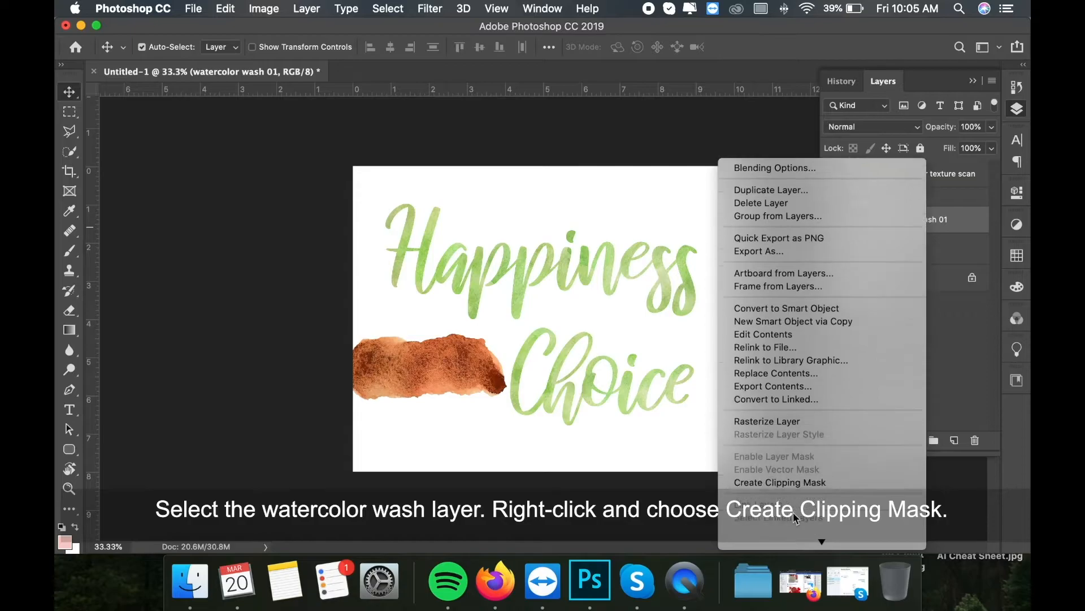
left_click(782, 417)
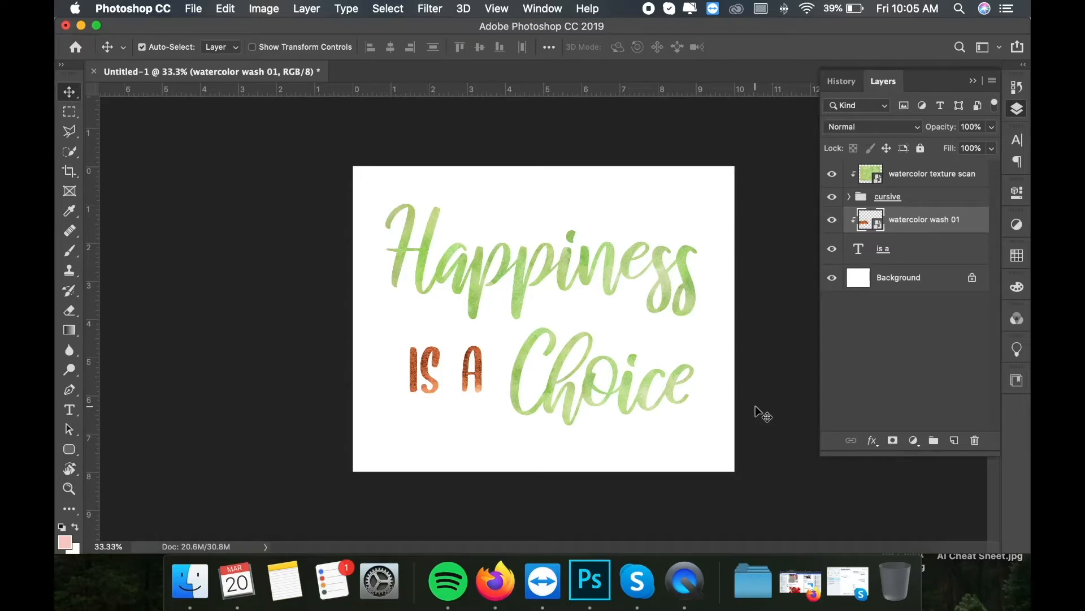
Step: Preview leaves.png in Finder and place it in the Photoshop document directly above the Background layer
left_click(898, 277)
key("super+Tab")
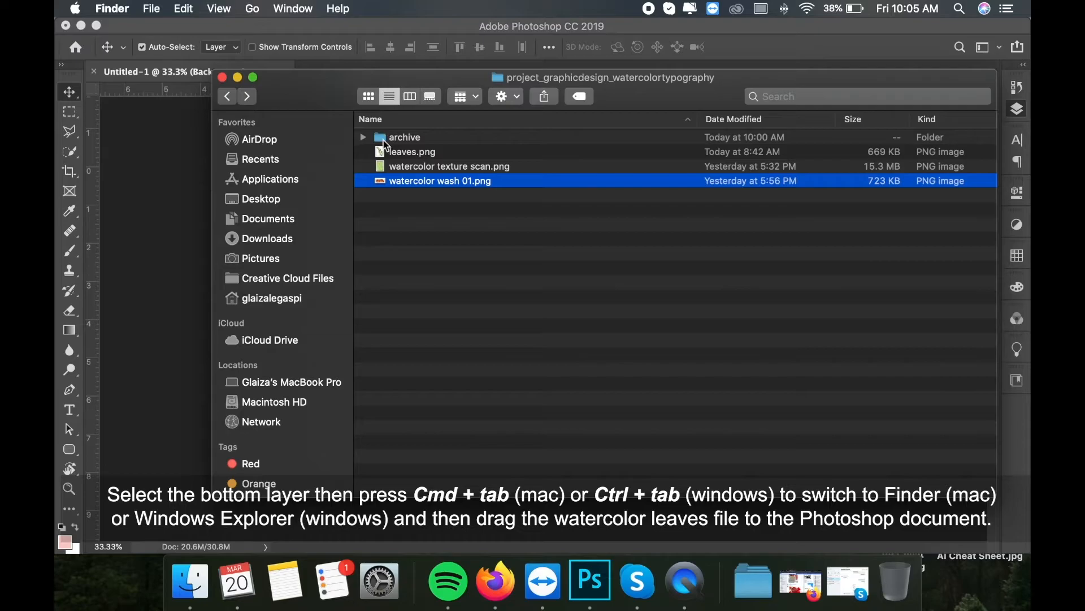
left_click(417, 156)
key("space")
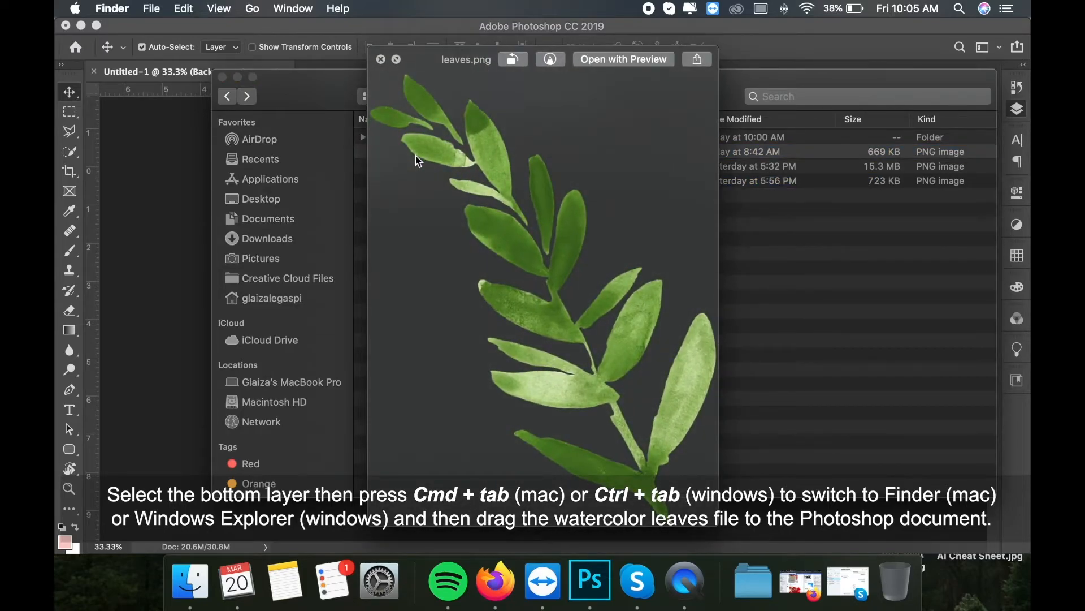
key("space")
left_click_drag(416, 157, 543, 334)
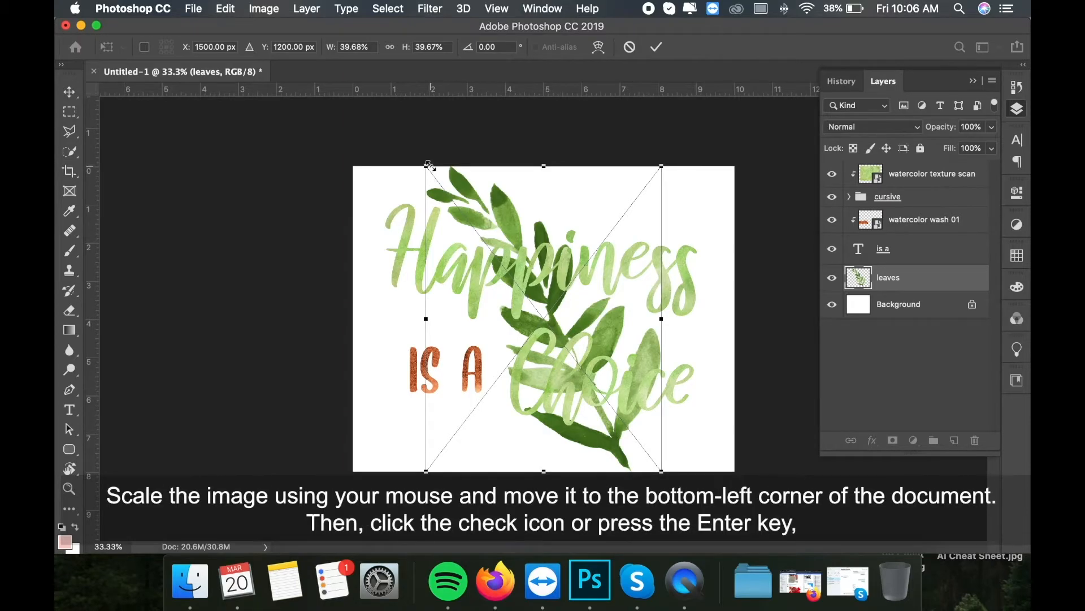
Step: Scale the leaves image down to about 13.7% and position it in the bottom-left corner of the canvas
left_click_drag(452, 202, 560, 367)
left_click_drag(624, 462, 421, 467)
left_click_drag(446, 357, 433, 369)
left_click_drag(402, 422, 400, 419)
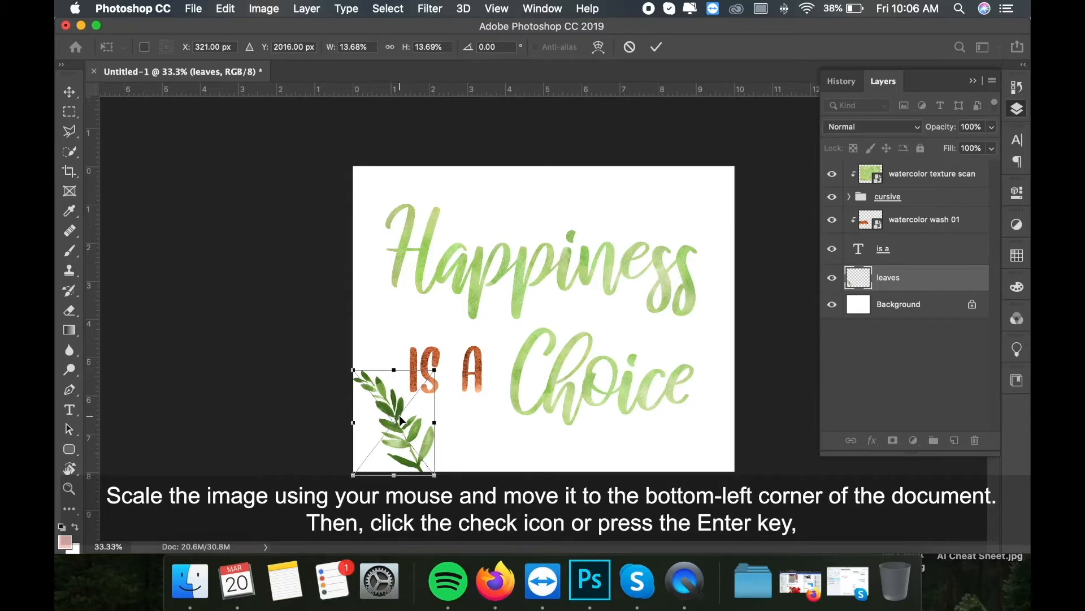
key("Return")
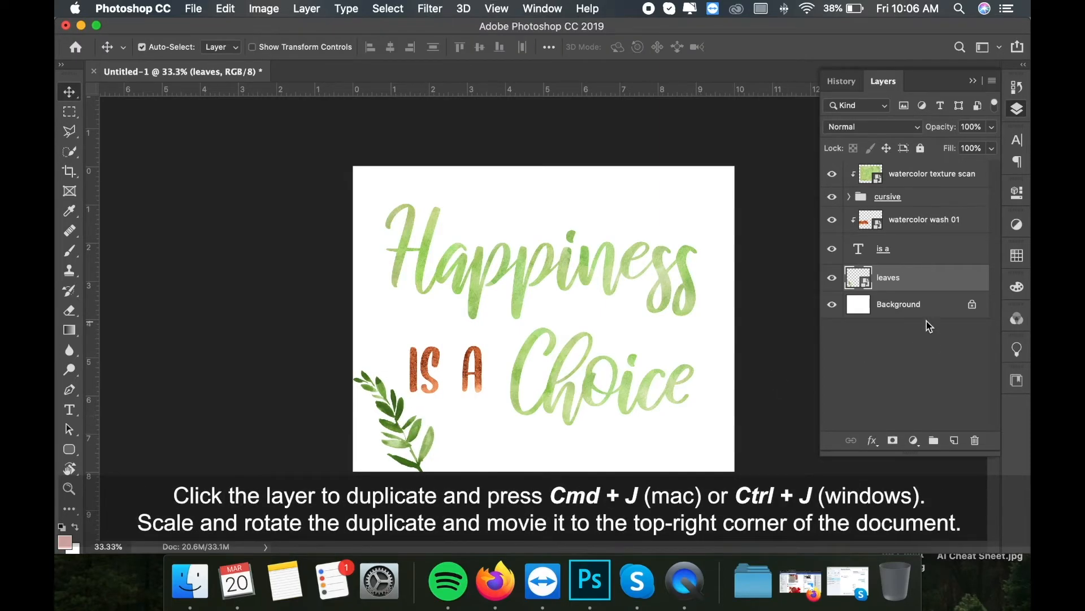
Step: Duplicate the leaves layer, turn the copy upside down, and fit it in the canvas's top-right corner at about 14.84% scale
key("super+j")
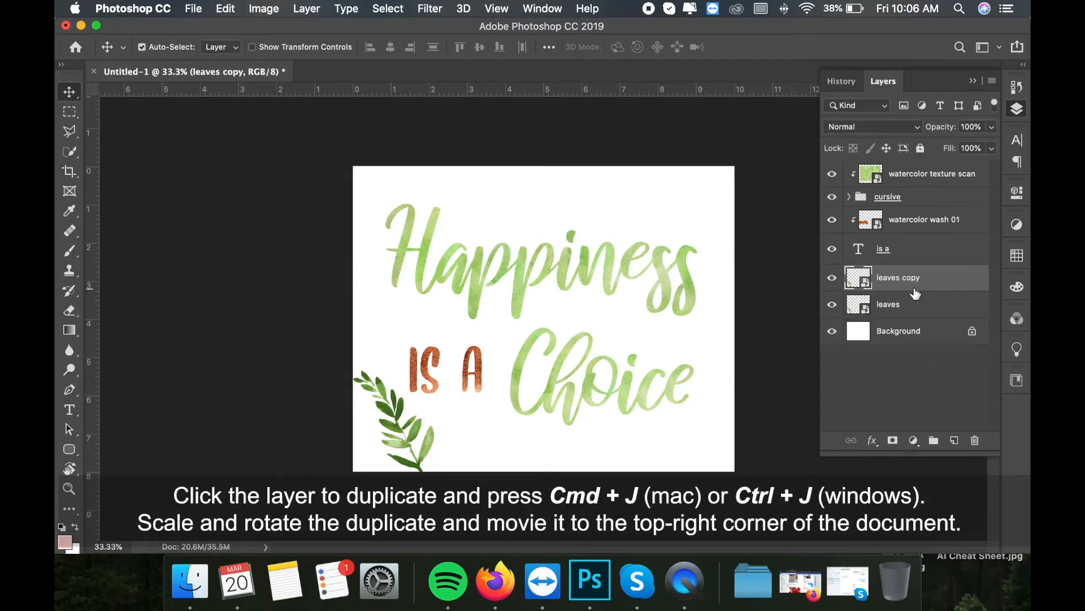
key("super+t")
left_click_drag(495, 340, 259, 534)
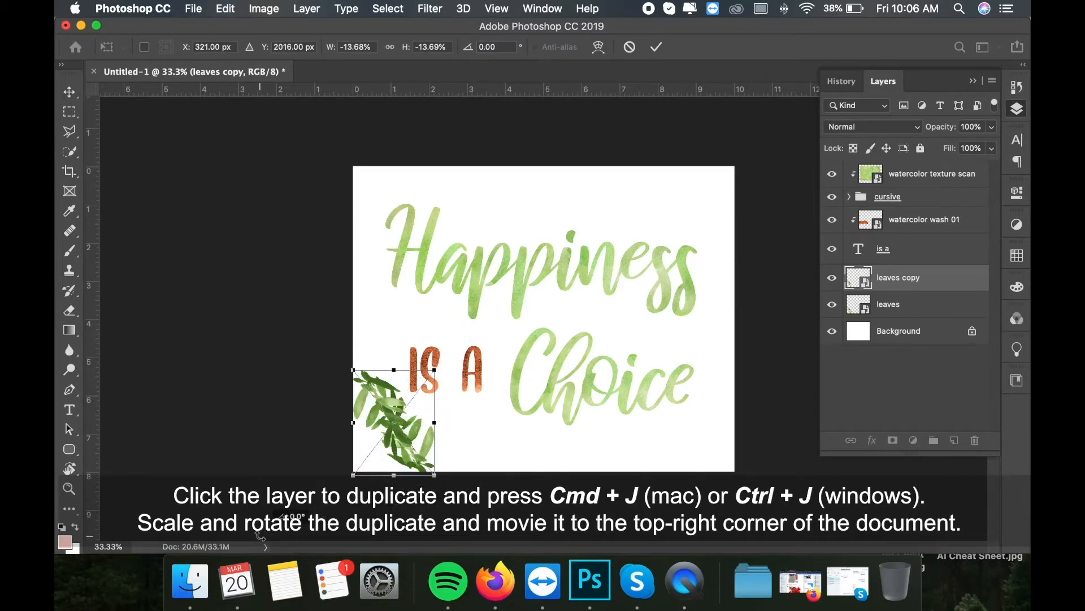
left_click_drag(376, 417, 686, 202)
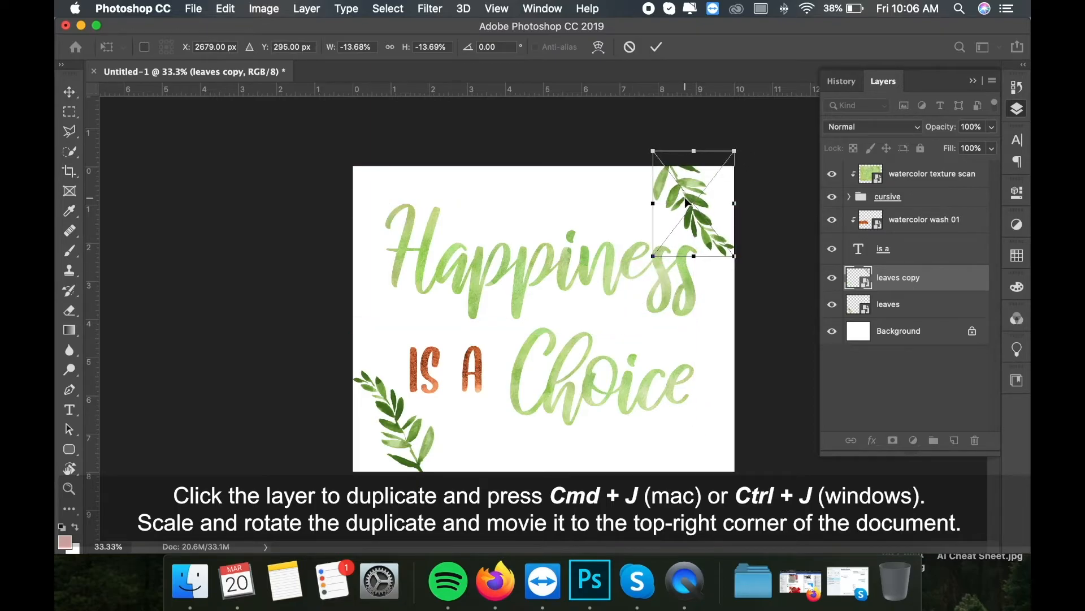
left_click_drag(653, 151, 645, 146)
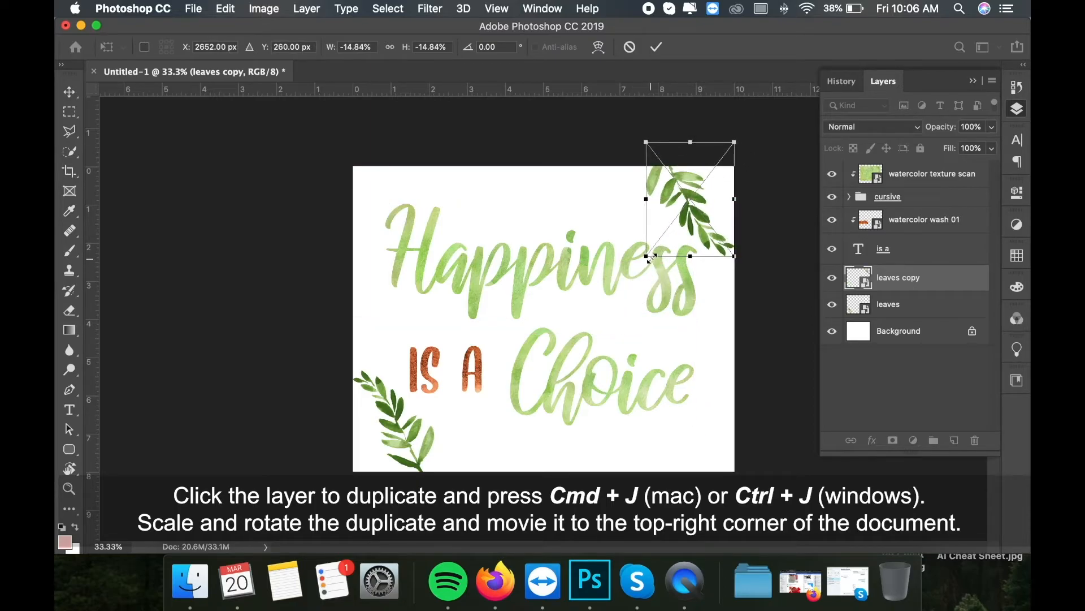
key("Return")
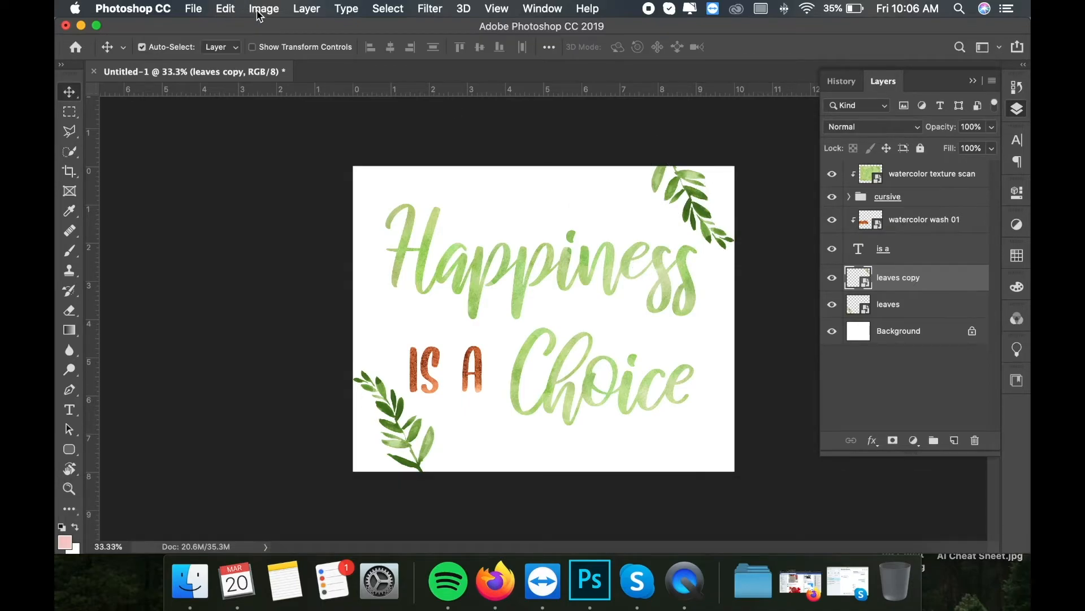
Step: Apply a Hue/Saturation adjustment to the leaves copy with hue -62 and saturation -17
left_click(259, 16)
mouse_move(275, 54)
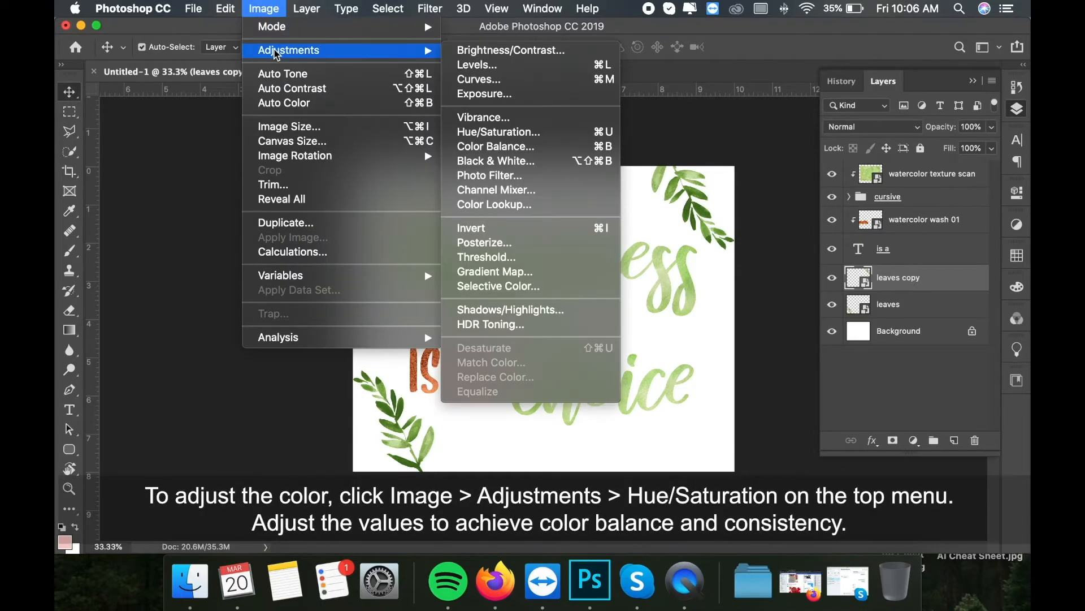
left_click(493, 135)
left_click_drag(590, 117, 316, 95)
left_click_drag(234, 188, 194, 189)
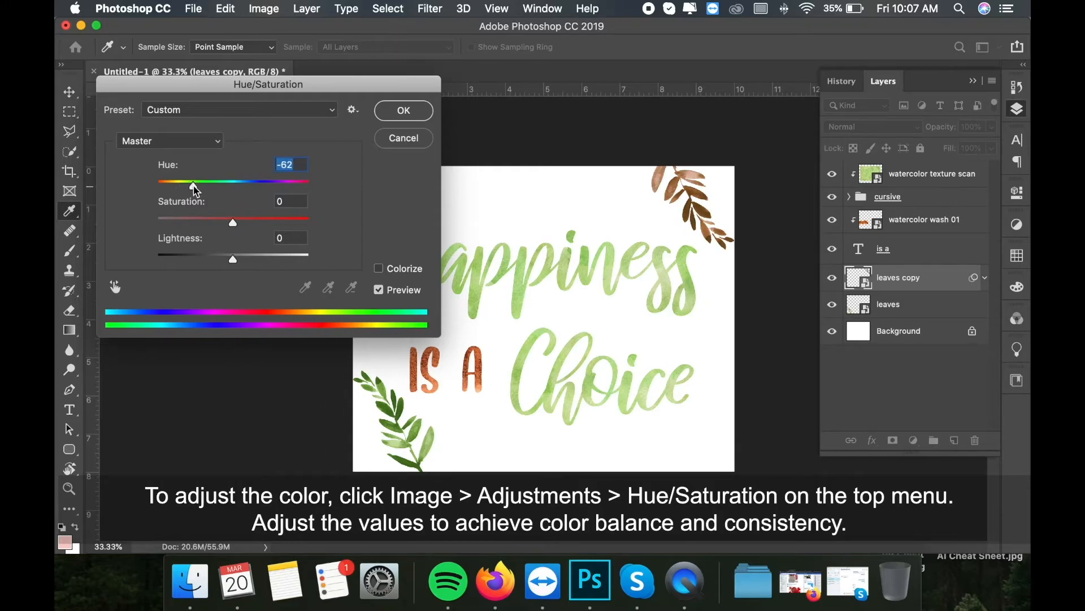
left_click_drag(233, 224, 221, 225)
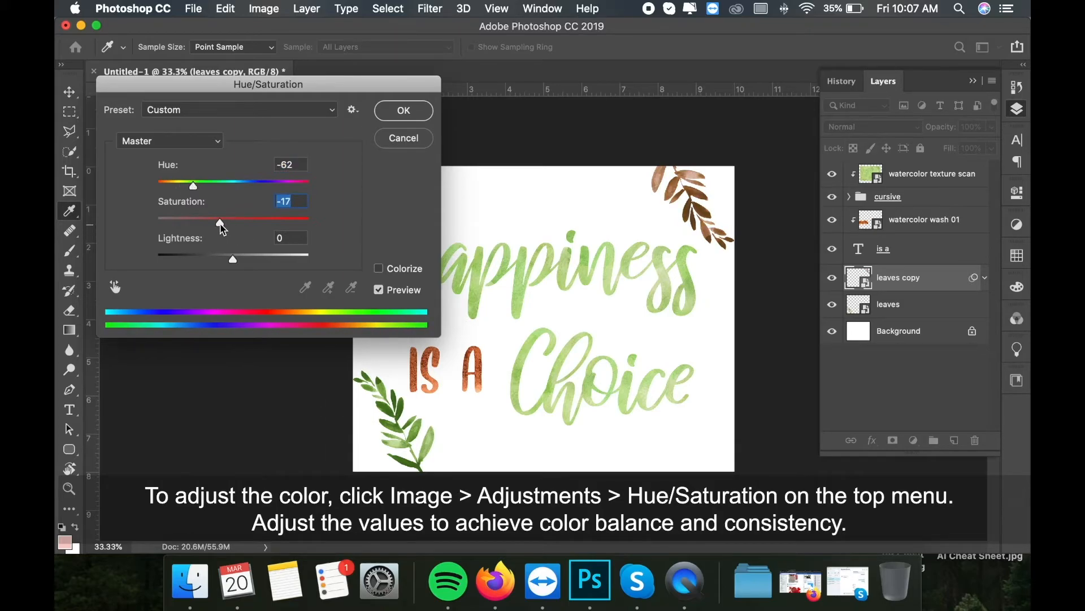
left_click(400, 113)
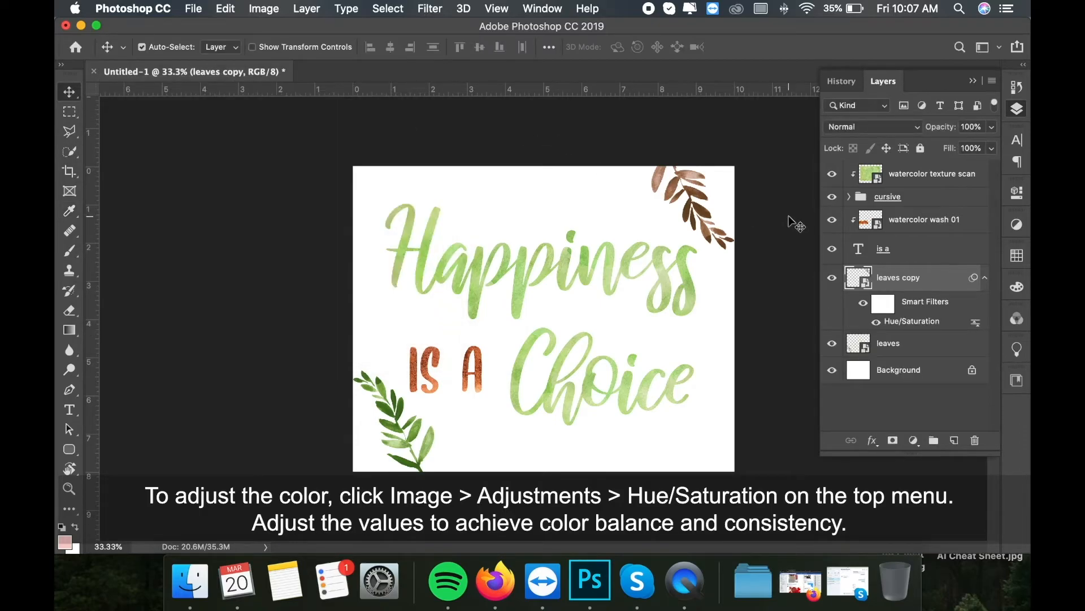
Step: Apply a Hue/Saturation adjustment to the watercolor wash 01 layer with saturation -33
left_click(940, 228)
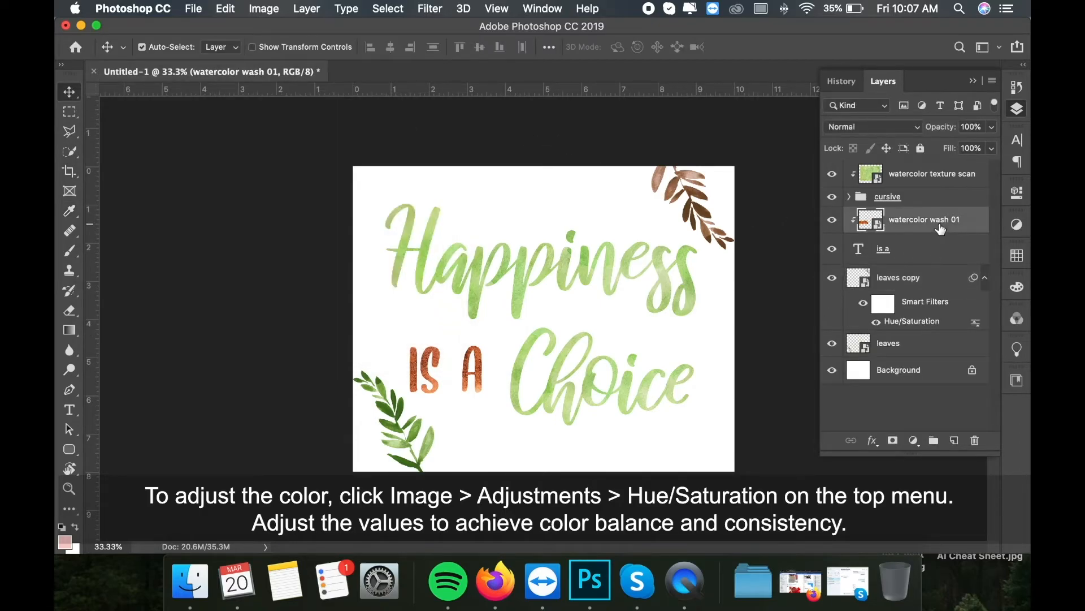
left_click(264, 9)
mouse_move(369, 54)
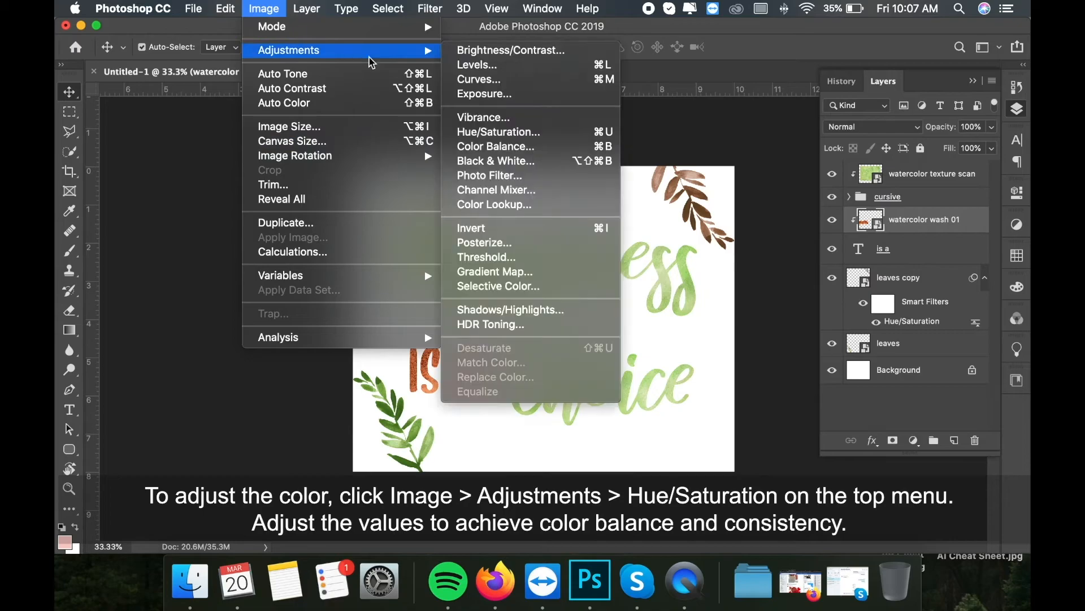
left_click(544, 132)
left_click_drag(241, 220, 209, 225)
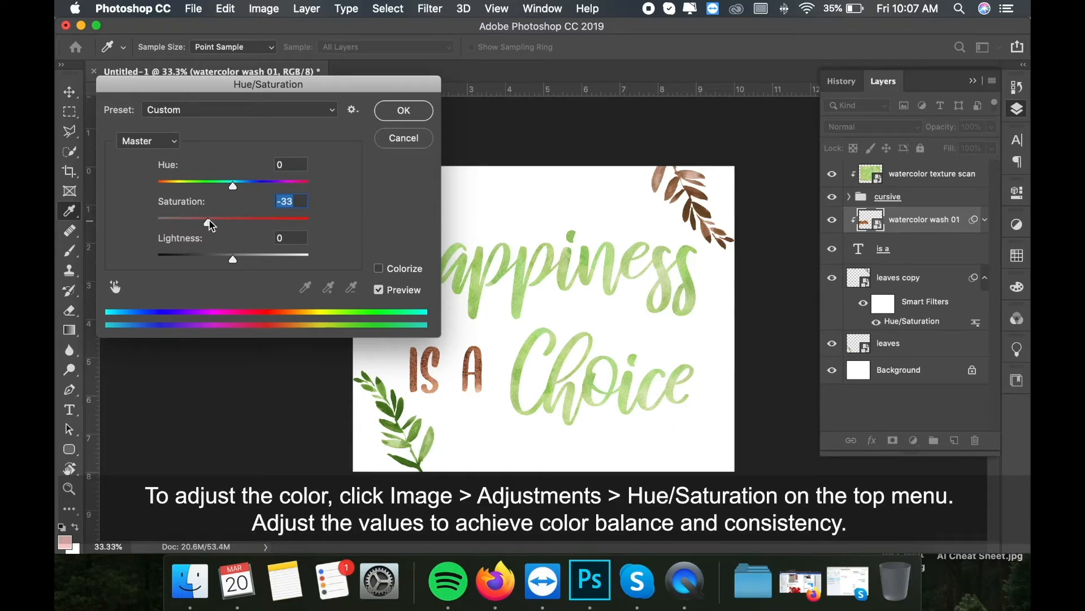
left_click(402, 111)
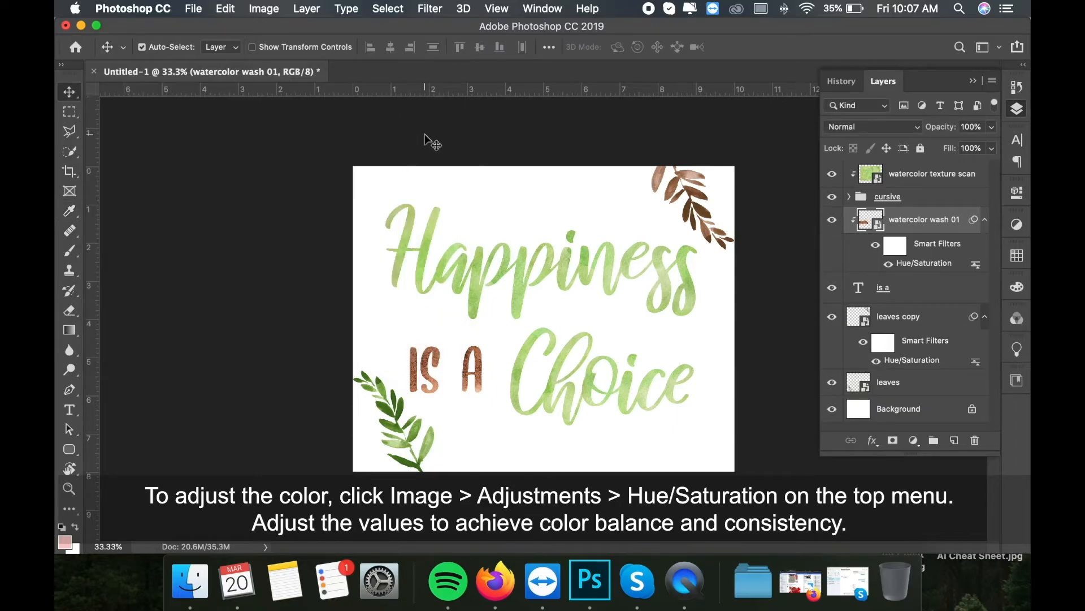
Step: Apply a Hue/Saturation adjustment to the watercolor texture scan layer with saturation -10 and lightness -14
left_click(908, 185)
left_click(264, 8)
mouse_move(294, 51)
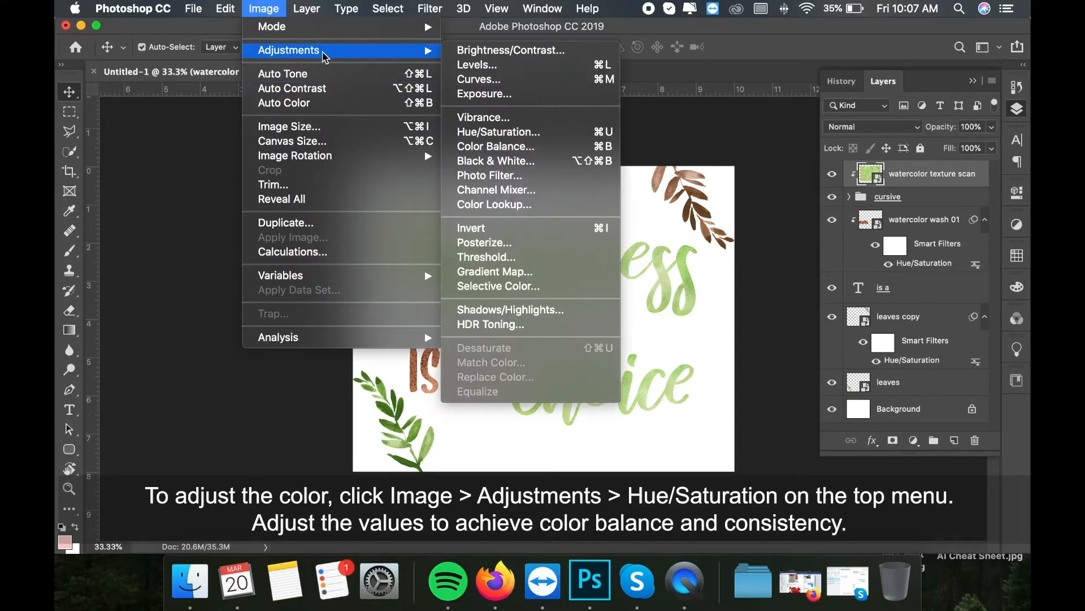
left_click(520, 132)
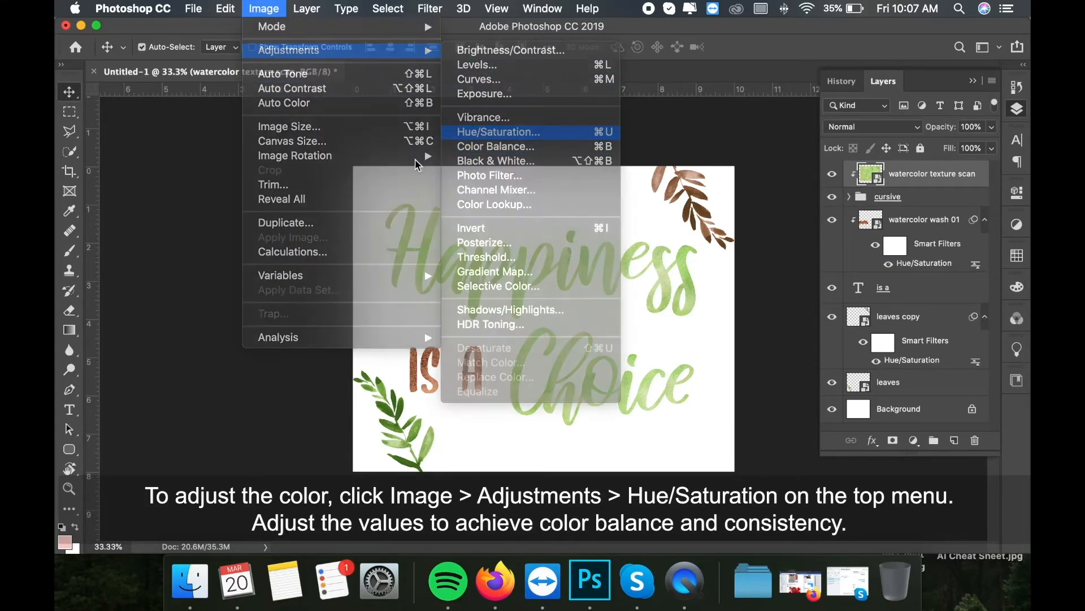
left_click_drag(233, 220, 224, 262)
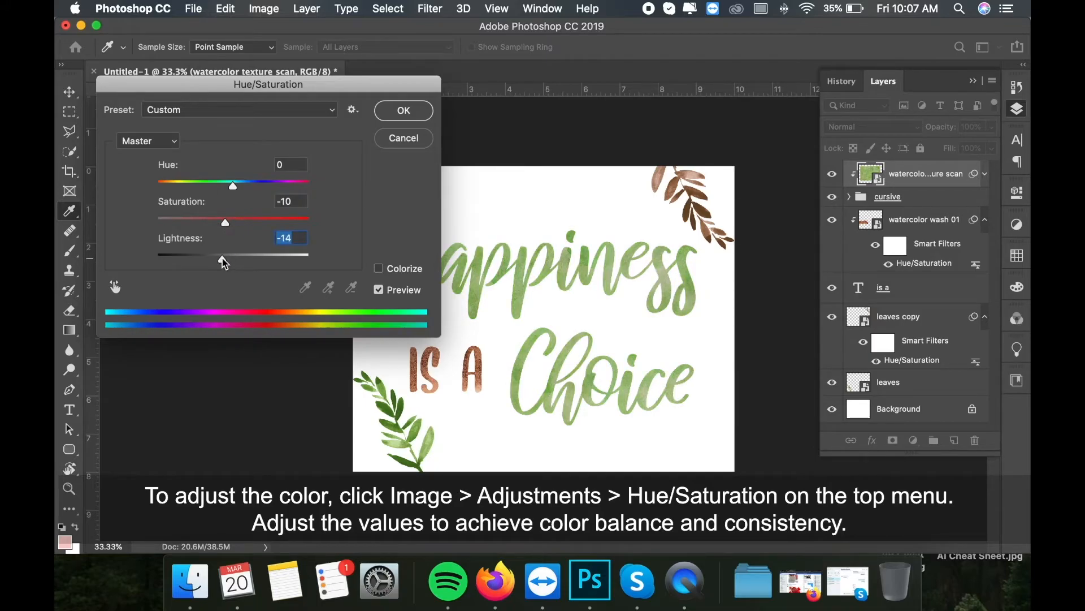
left_click(396, 113)
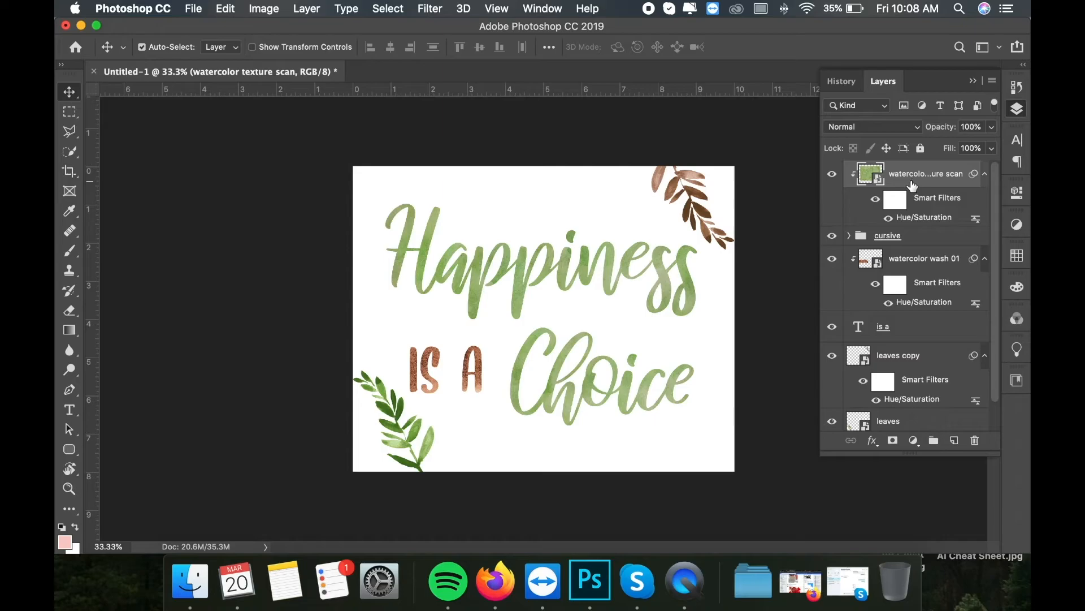
Step: Shift the watercolor texture scan layer slightly within the cursive lettering using Free Transform, to about X 1425 px, Y 1193 px
key("super+t")
left_click_drag(664, 297, 667, 312)
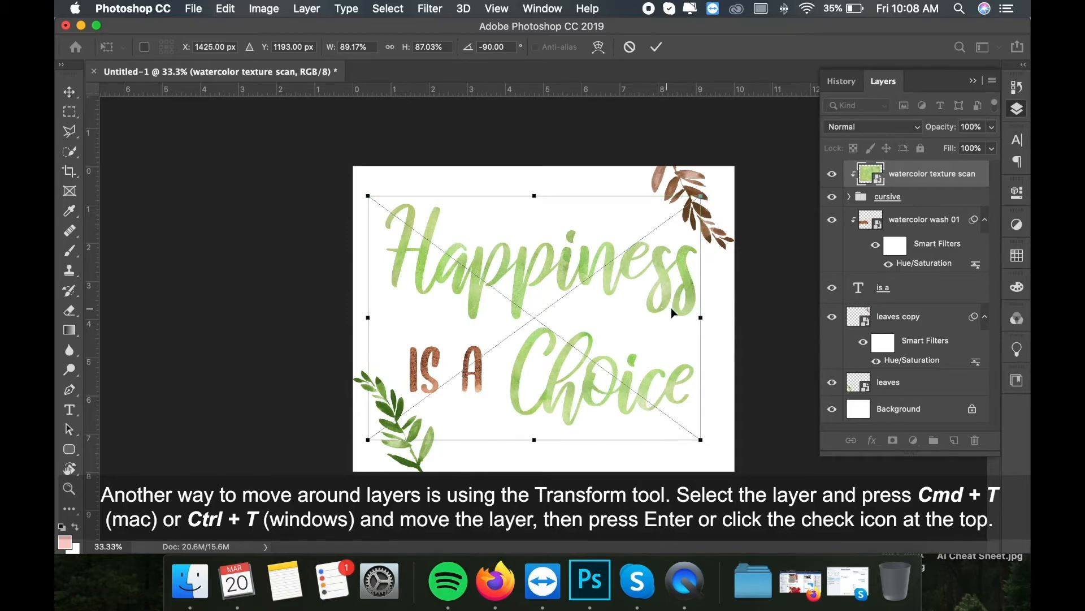
key("Return")
Step: Reposition the watercolor wash 01 layer behind the "is a" text with Free Transform, to about X 543.5 px, Y 1599.5 px
left_click(931, 263)
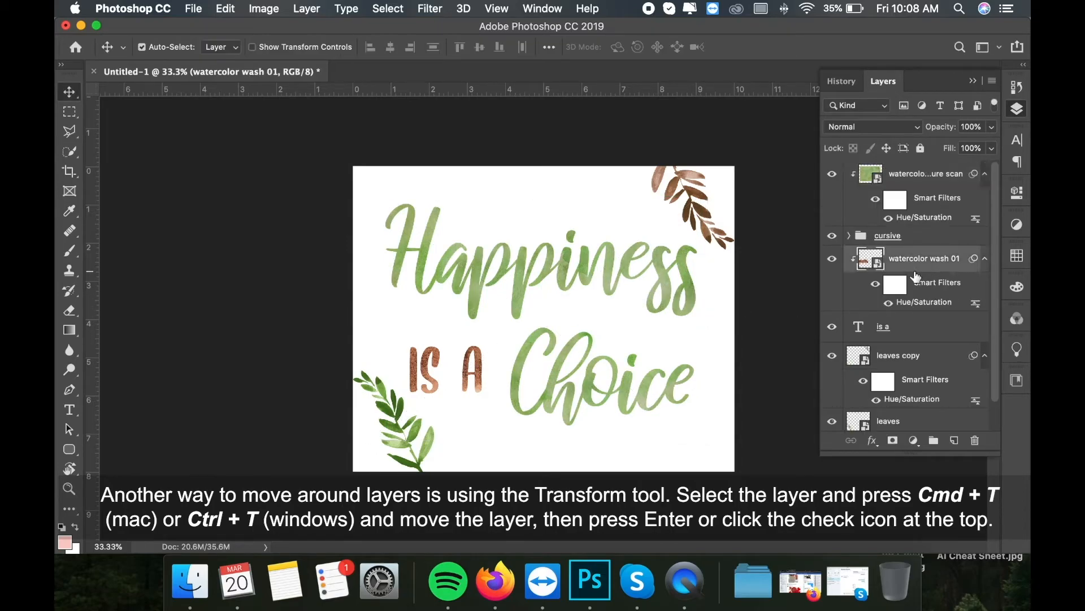
key("super+t")
mouse_move(497, 371)
left_mouse_down()
mouse_move(507, 385)
mouse_move(469, 392)
mouse_move(484, 369)
left_mouse_up()
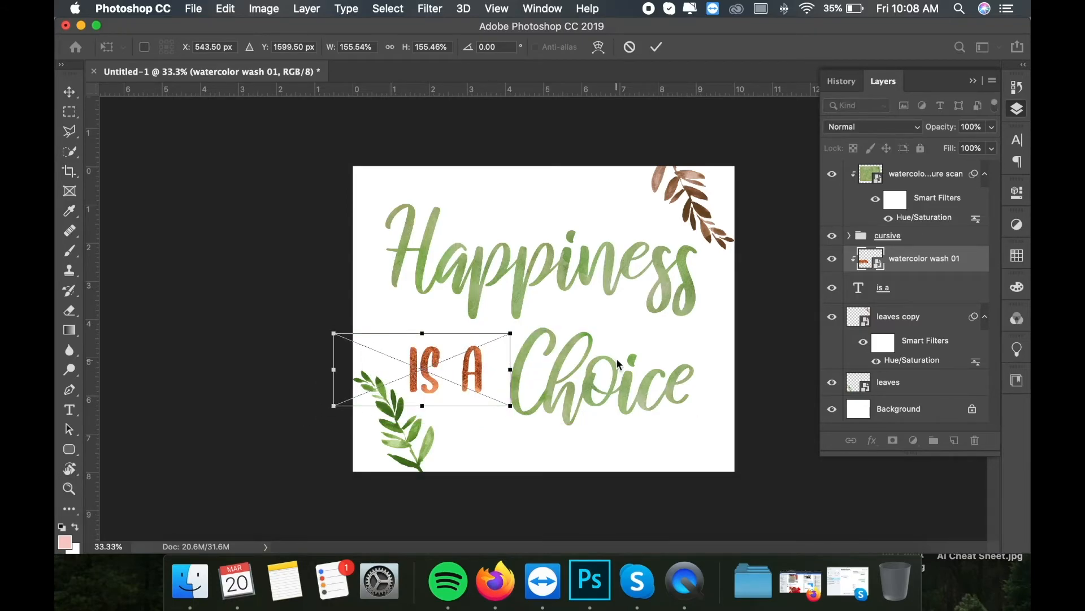
key("Return")
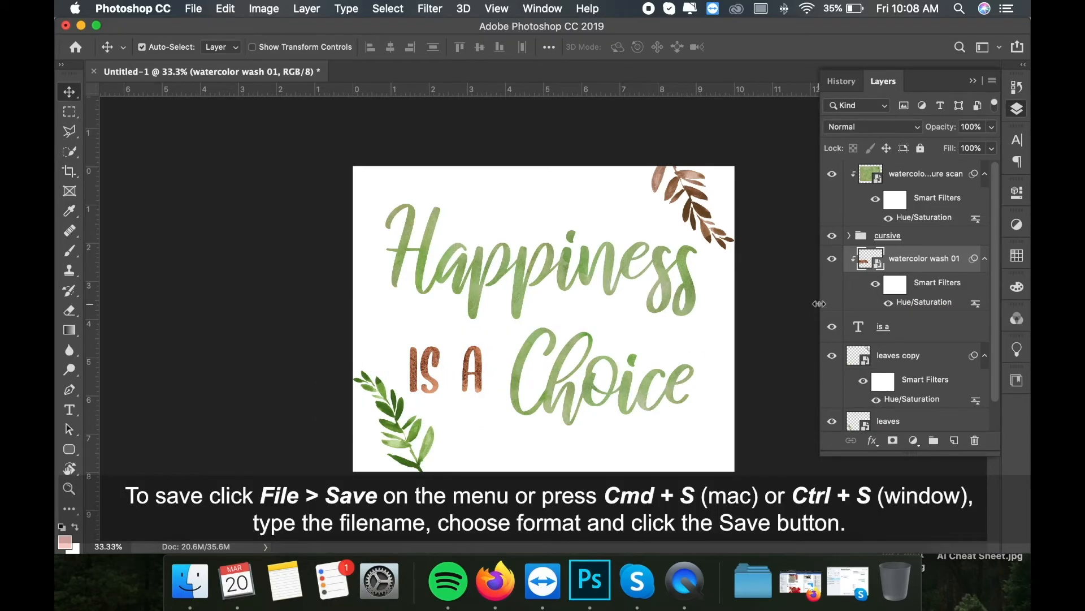
Step: Save the design in Photoshop format as "Happiness is a Choice.psd" in the project folder, keeping its layers
left_click(195, 8)
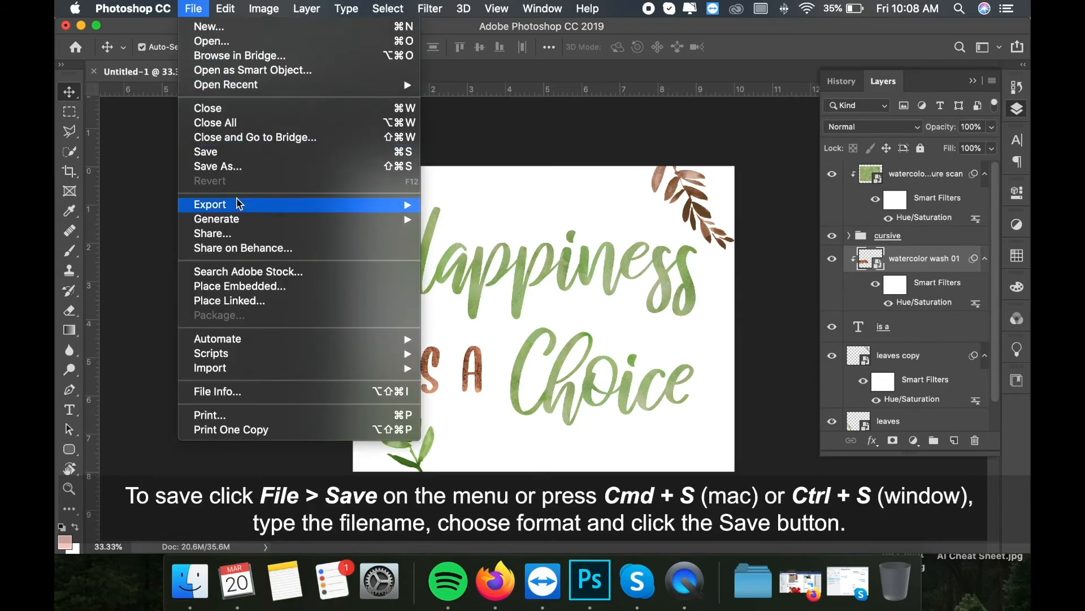
left_click(237, 167)
type("Happiness is a Ch")
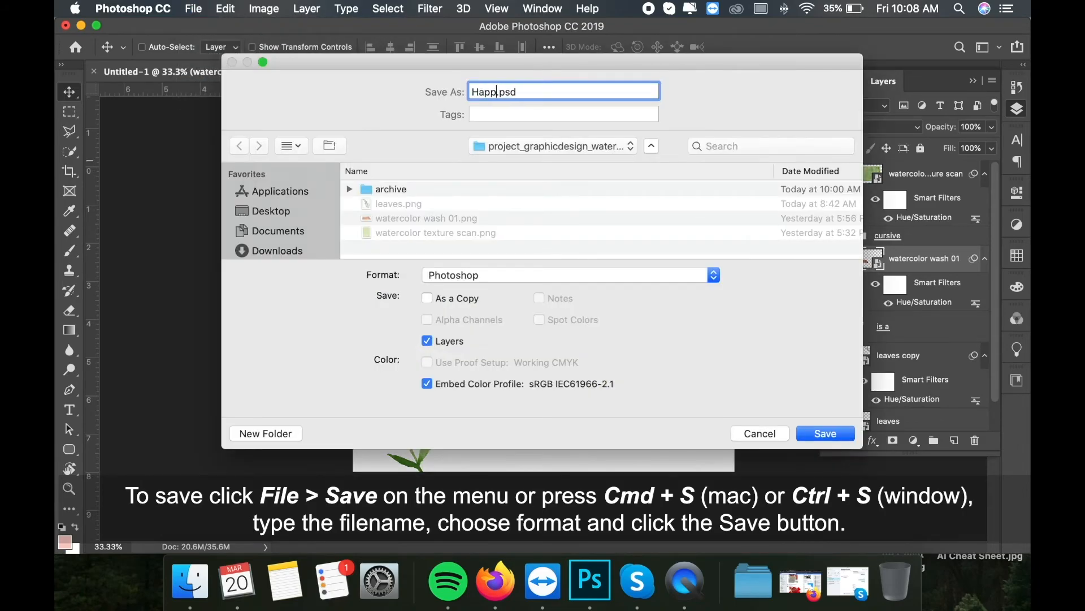
type("oice")
key("Return")
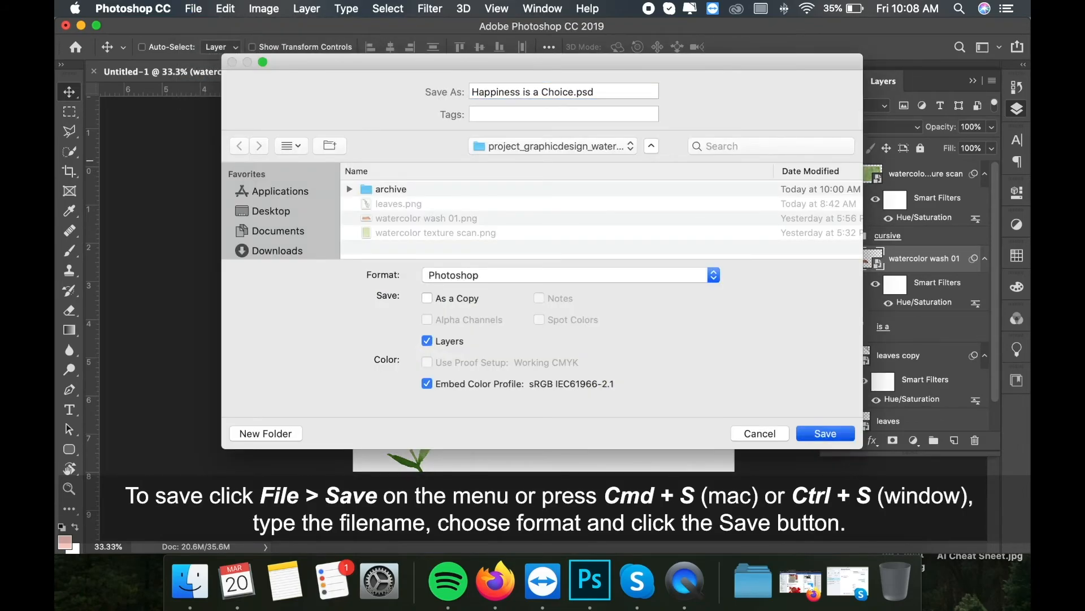
key("Return")
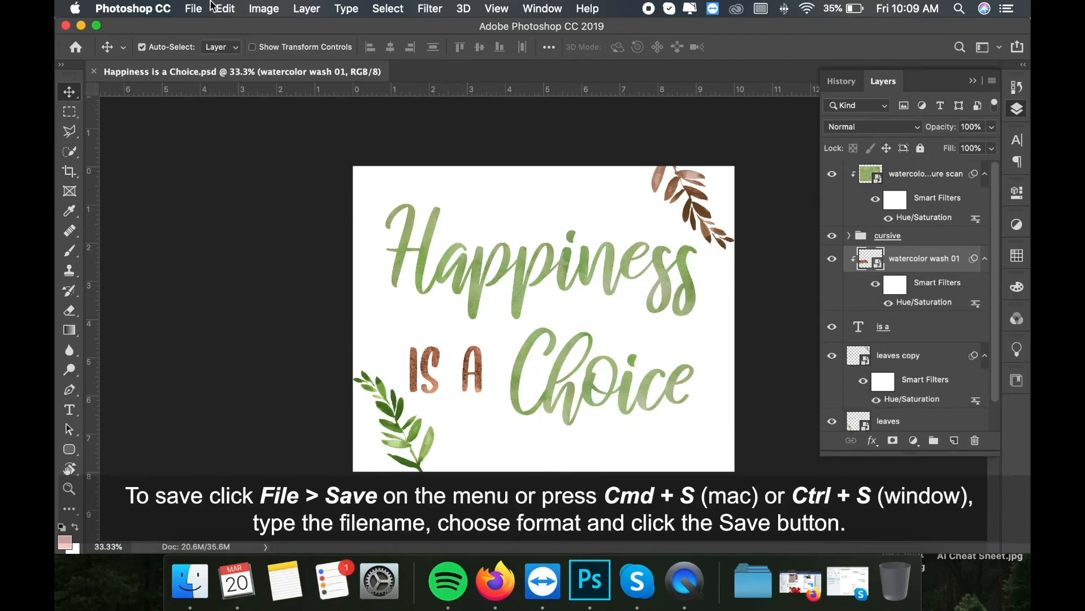
Step: Save a JPEG copy named "Happiness is a Choice 8x10.jpg" at quality 12 (Maximum) with the Baseline ("Standard") format option
left_click(193, 9)
left_click(279, 167)
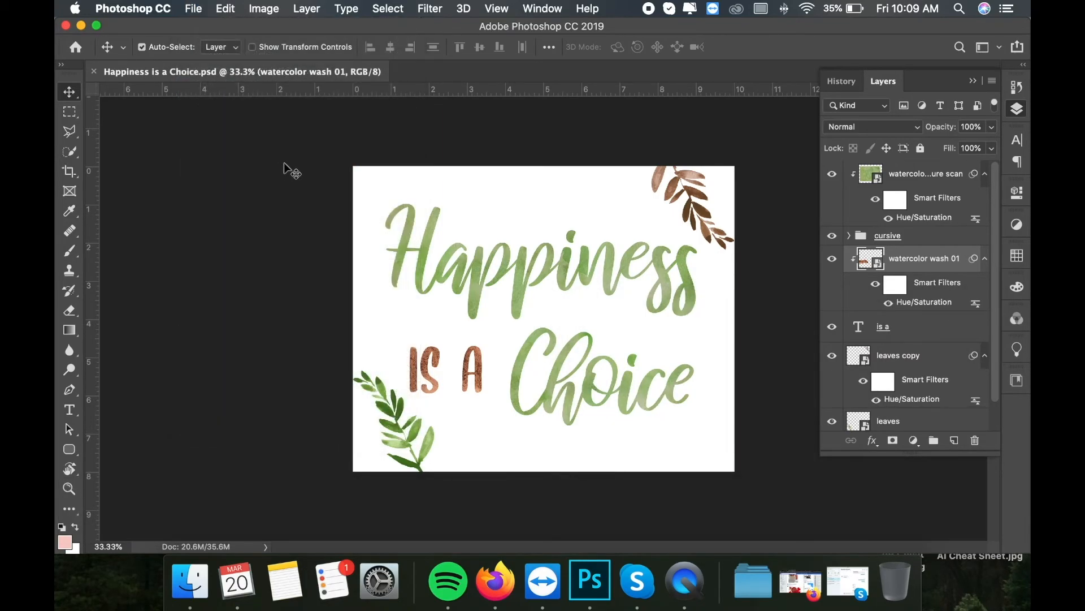
left_click(442, 275)
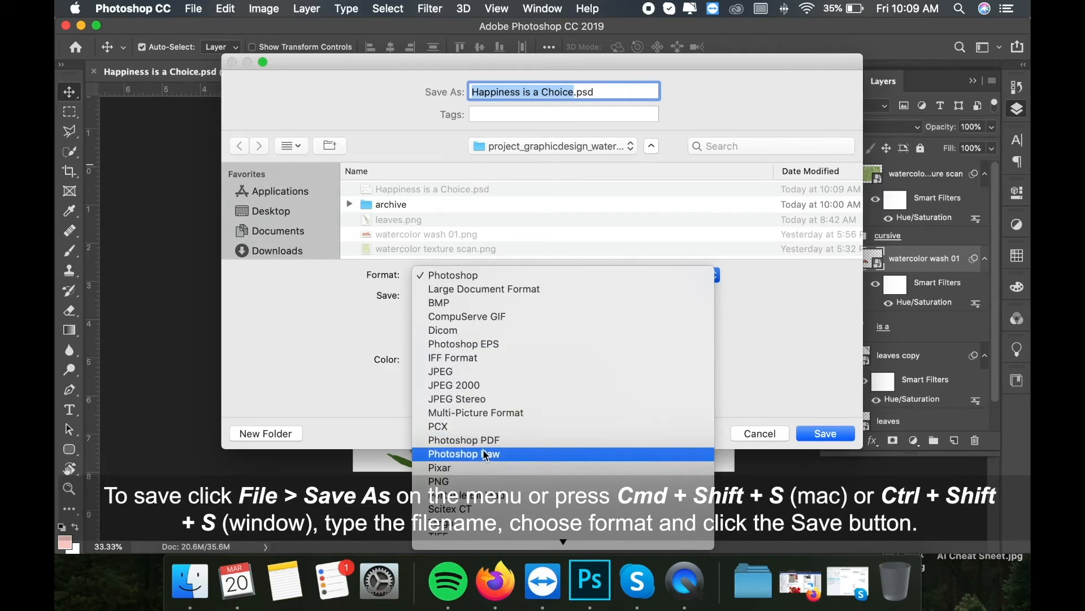
left_click(481, 370)
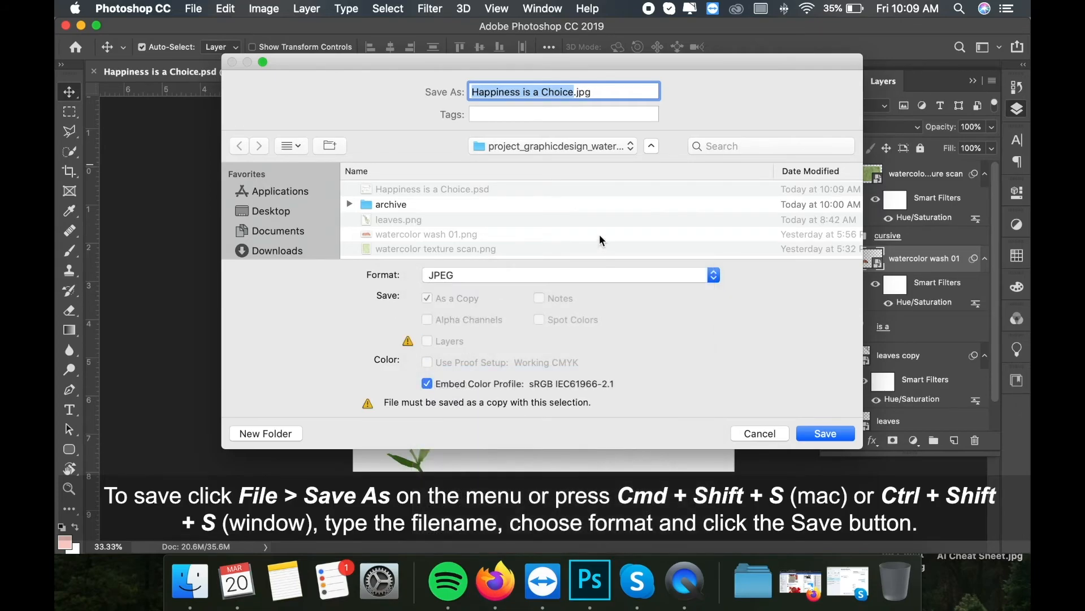
type("8x10")
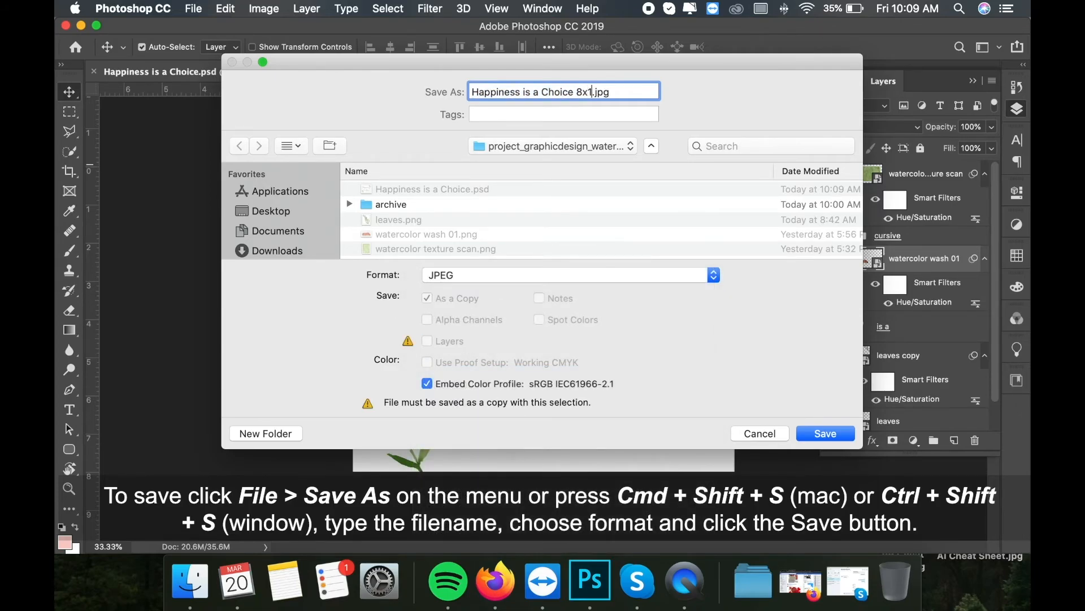
key("Return")
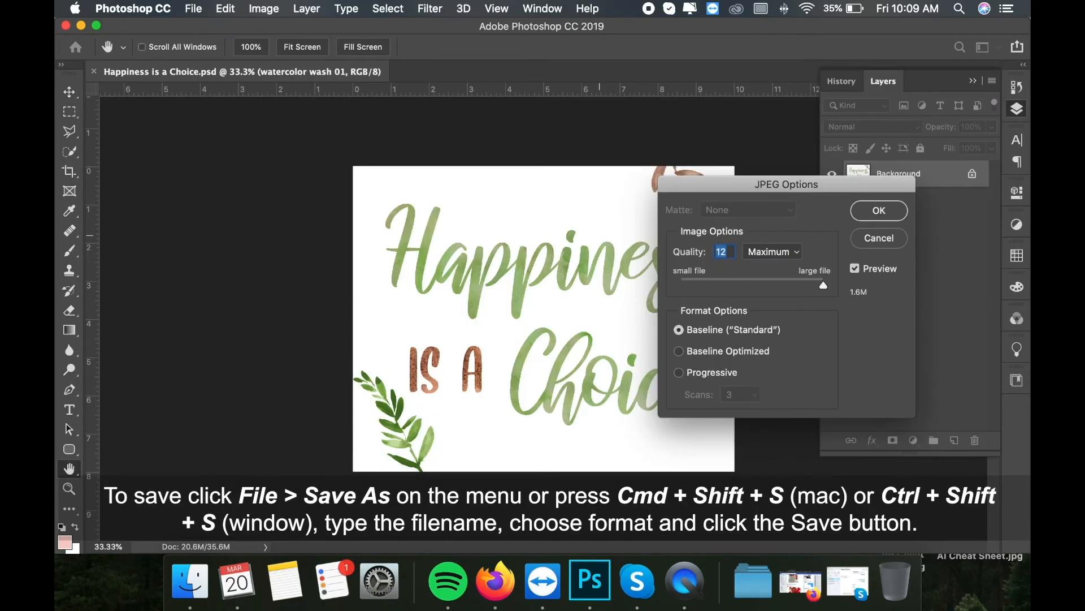
key("Return")
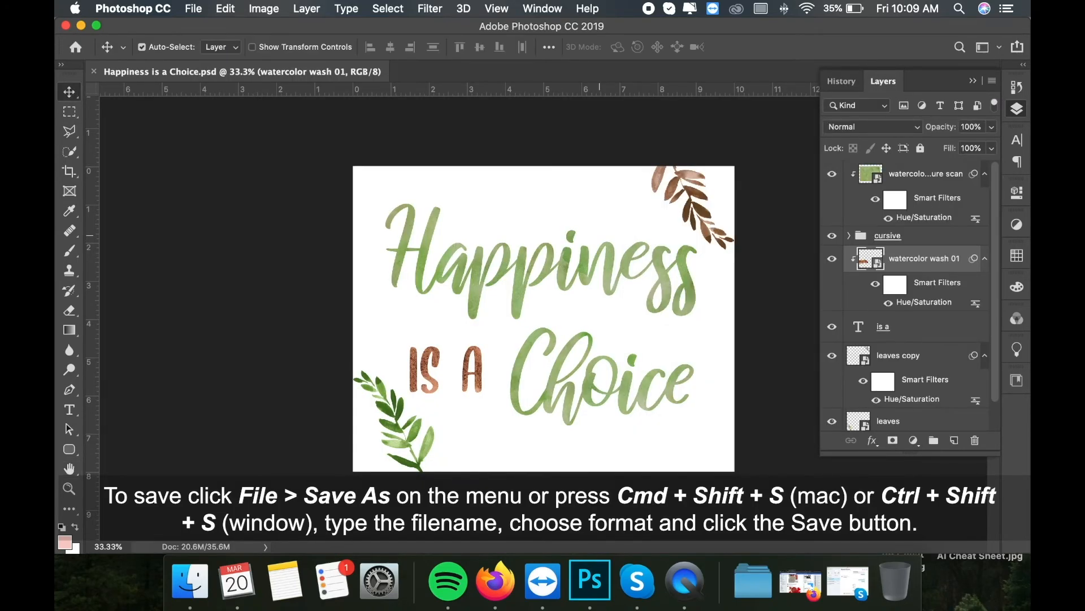